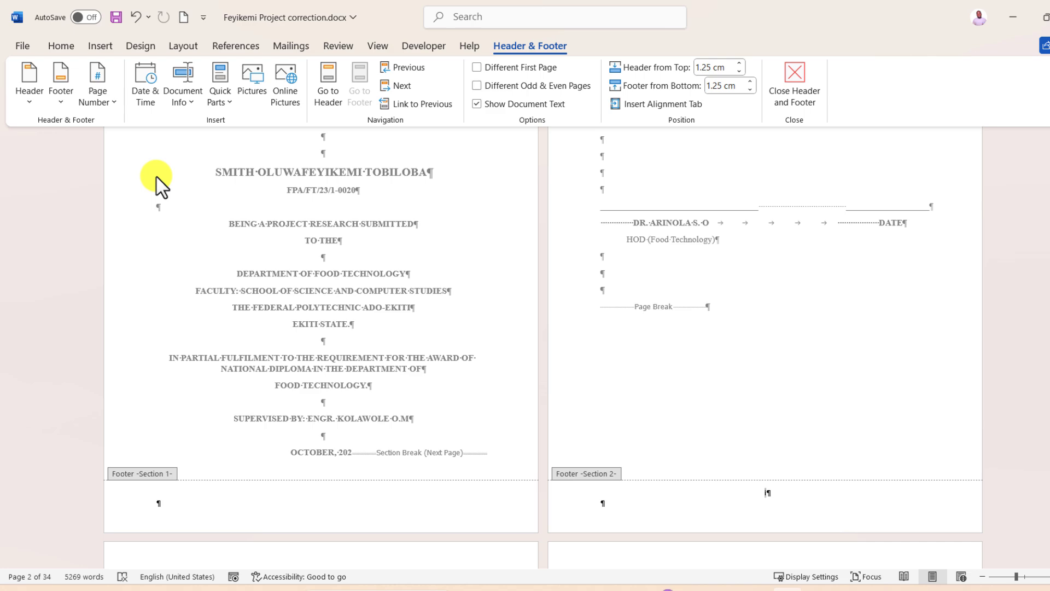
Scroll through the document and deselect the title on the cover page
left_click(99, 94)
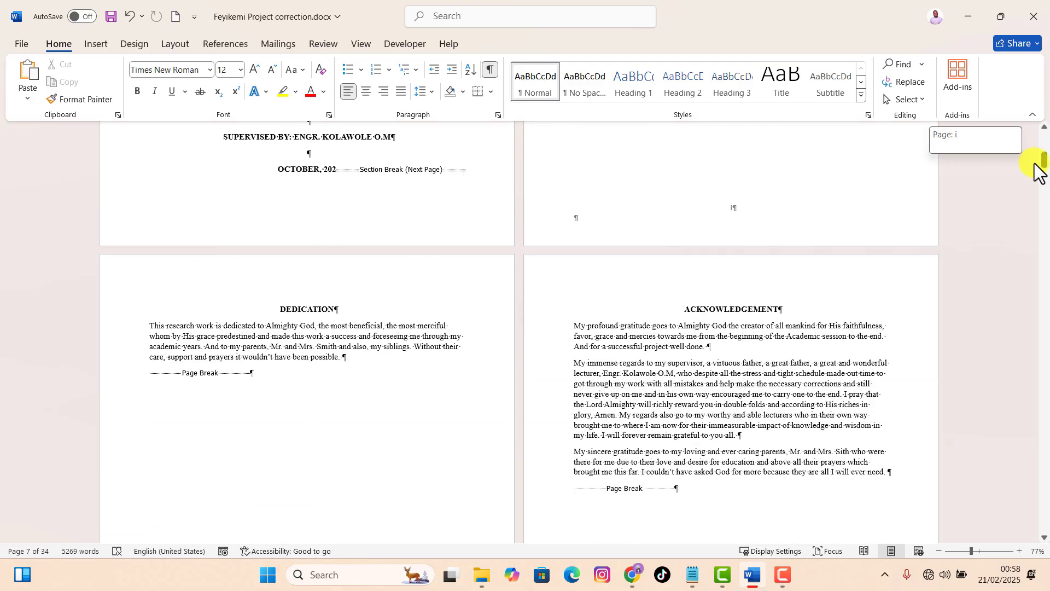
left_click_drag(1035, 163, 1036, 224)
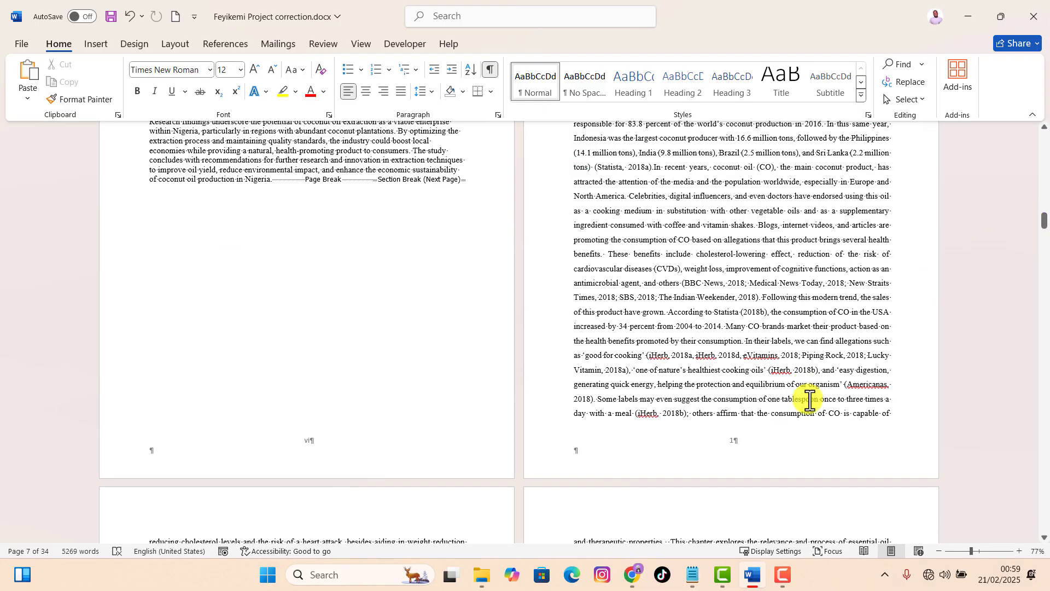
scroll(717, 456, "down", 7)
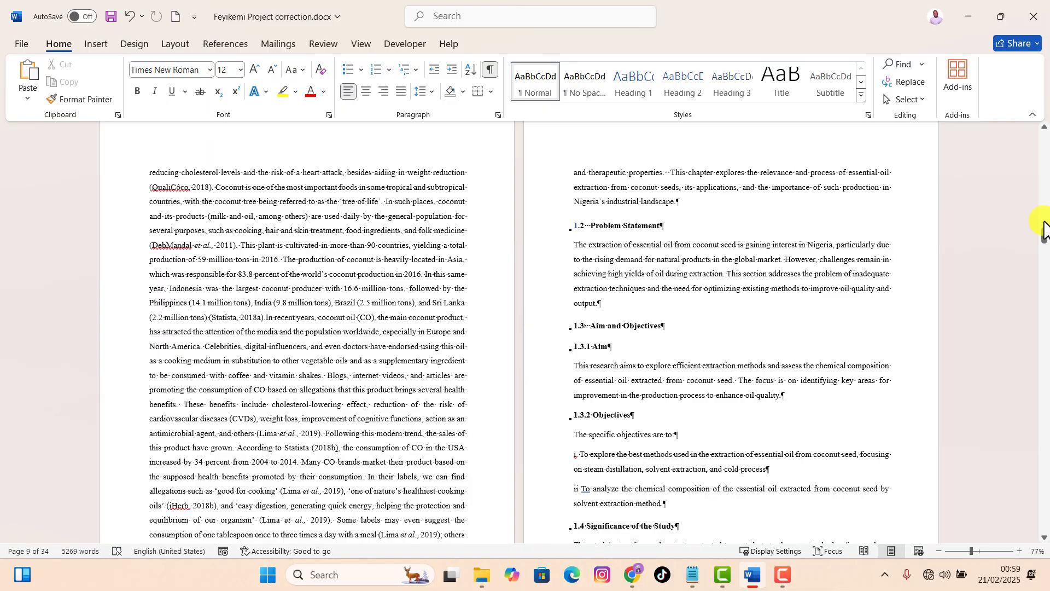
left_click_drag(1044, 235, 1045, 229)
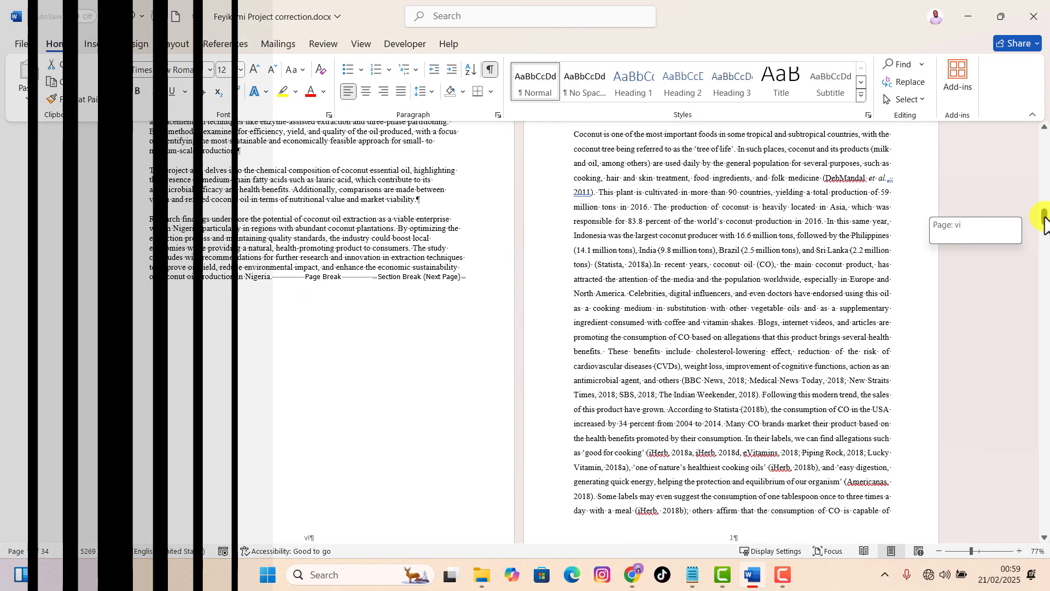
scroll(545, 280, "down", 10)
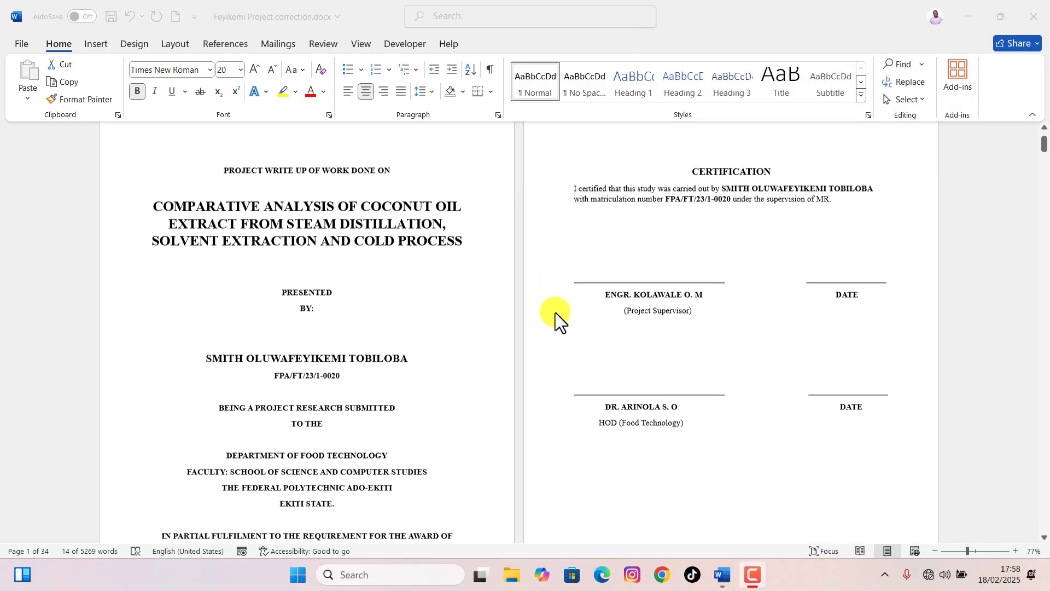
scroll(514, 389, "down", 5)
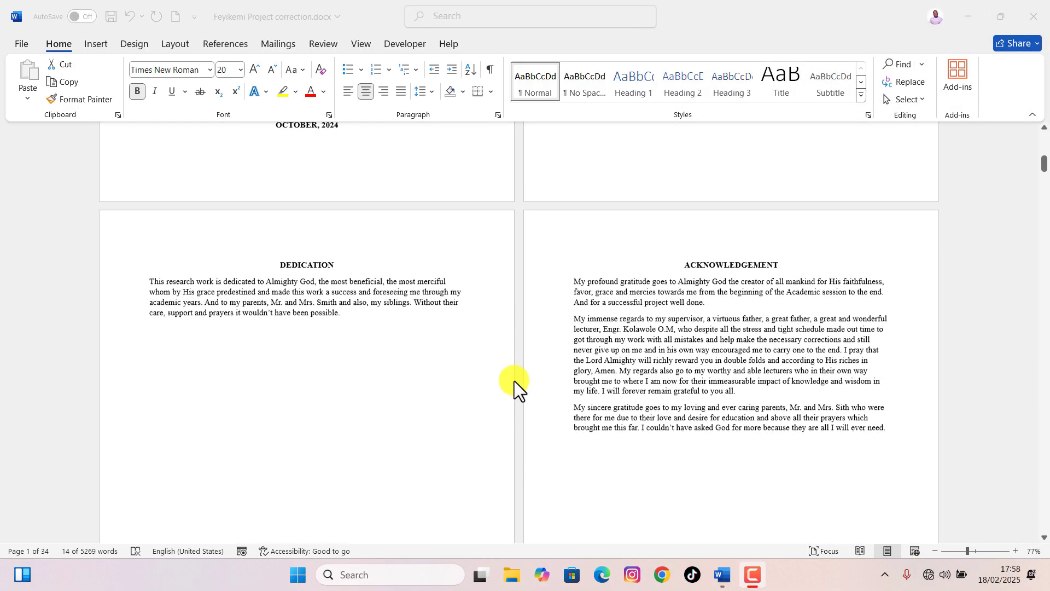
left_click_drag(1045, 178, 1044, 141)
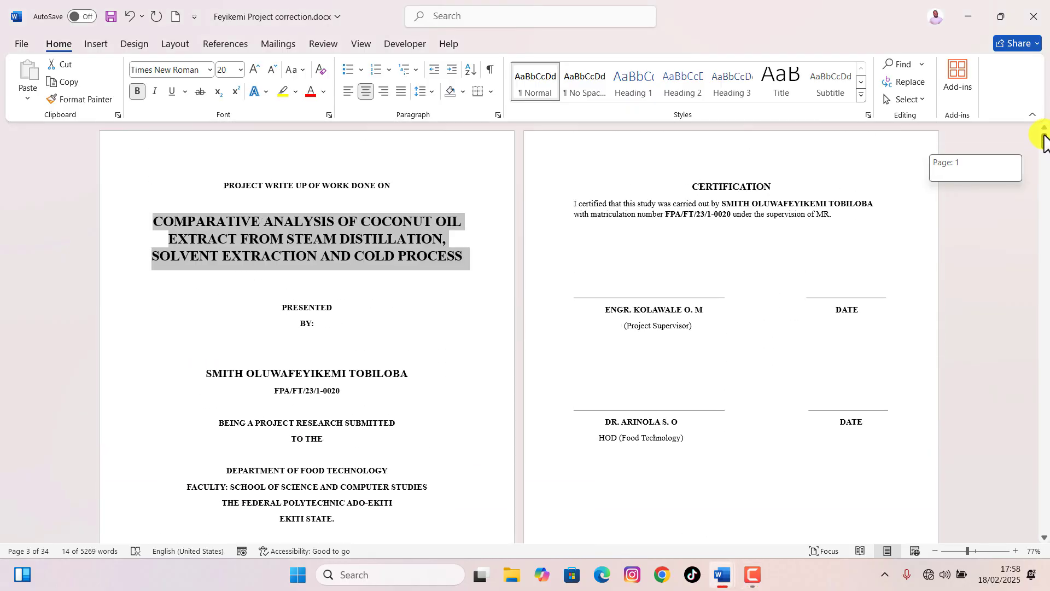
left_click(363, 303)
scroll(238, 417, "down", 1)
scroll(239, 417, "down", 3)
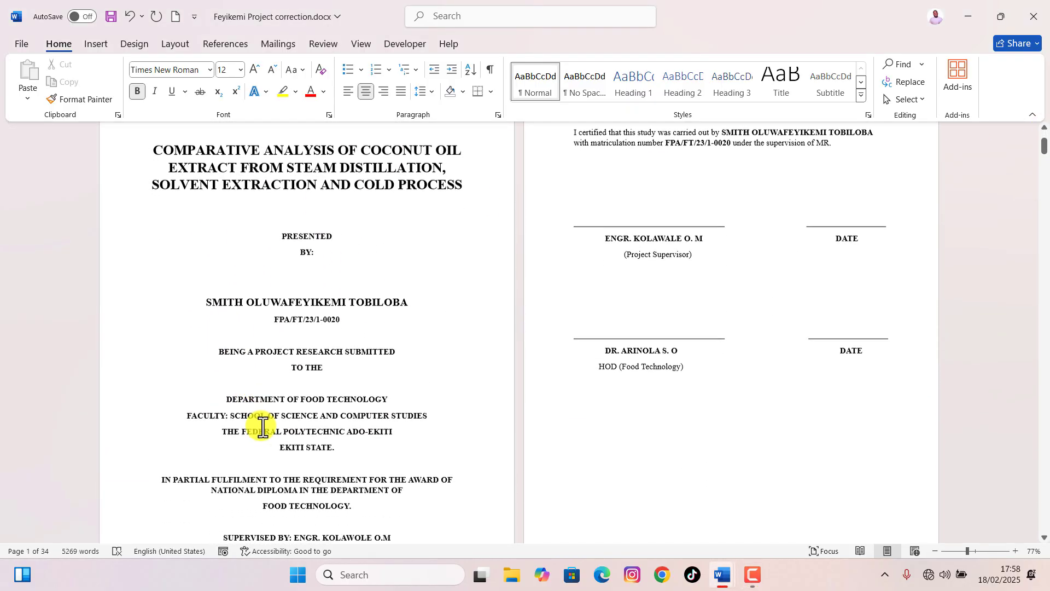
scroll(318, 232, "up", 4)
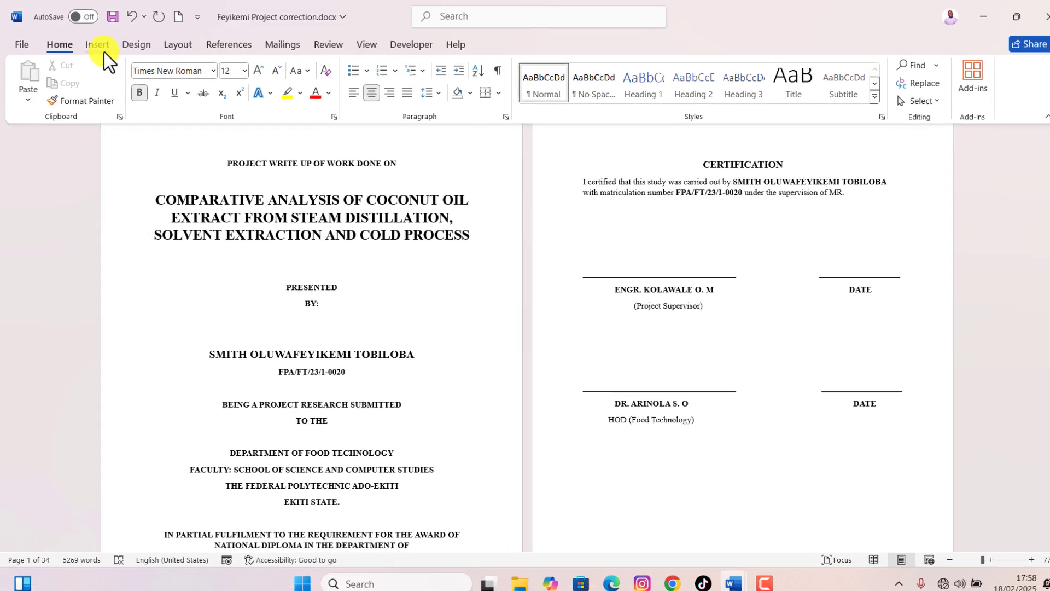
Insert a Plain Number 2 page number centred at the bottom of every page
left_click(100, 46)
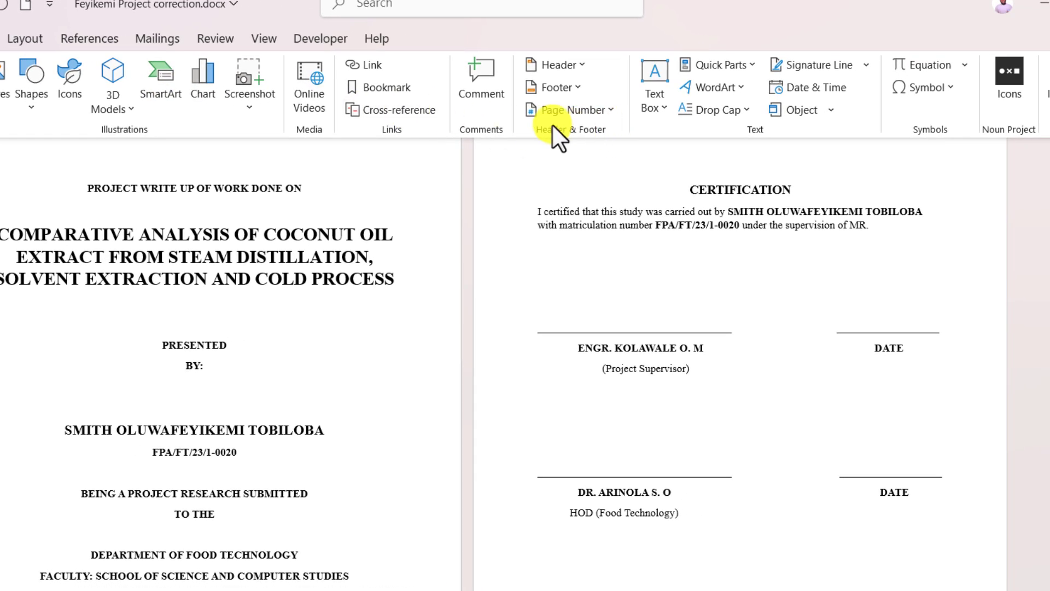
left_click(599, 112)
mouse_move(613, 159)
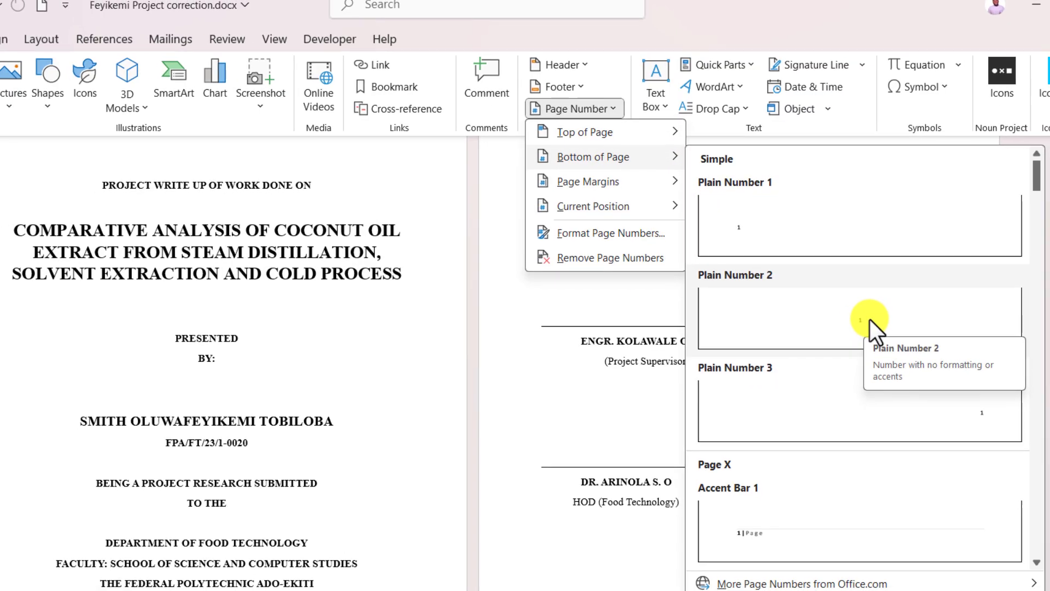
left_click(856, 328)
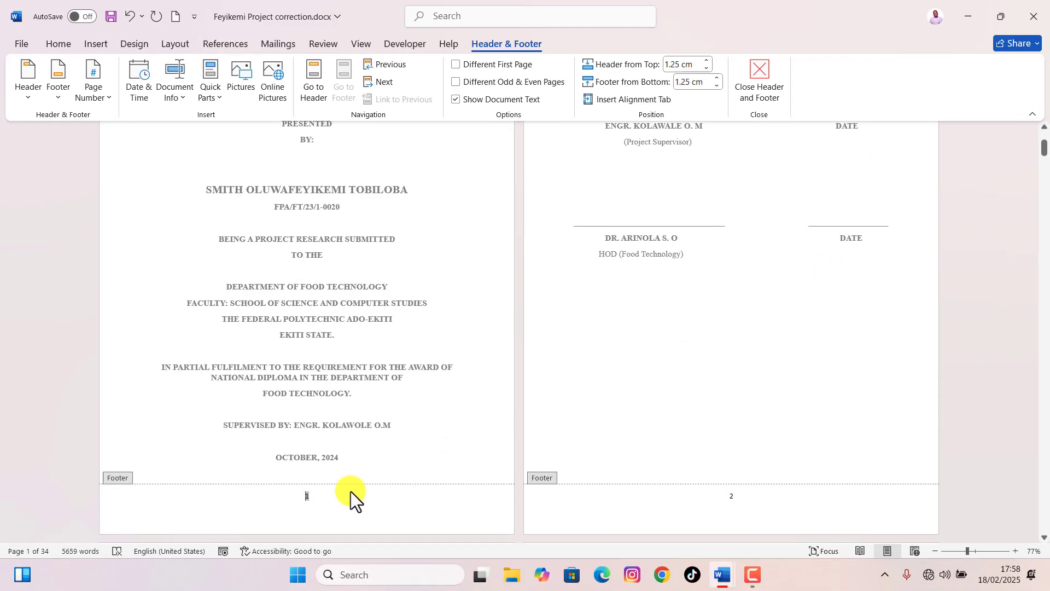
left_click(312, 497)
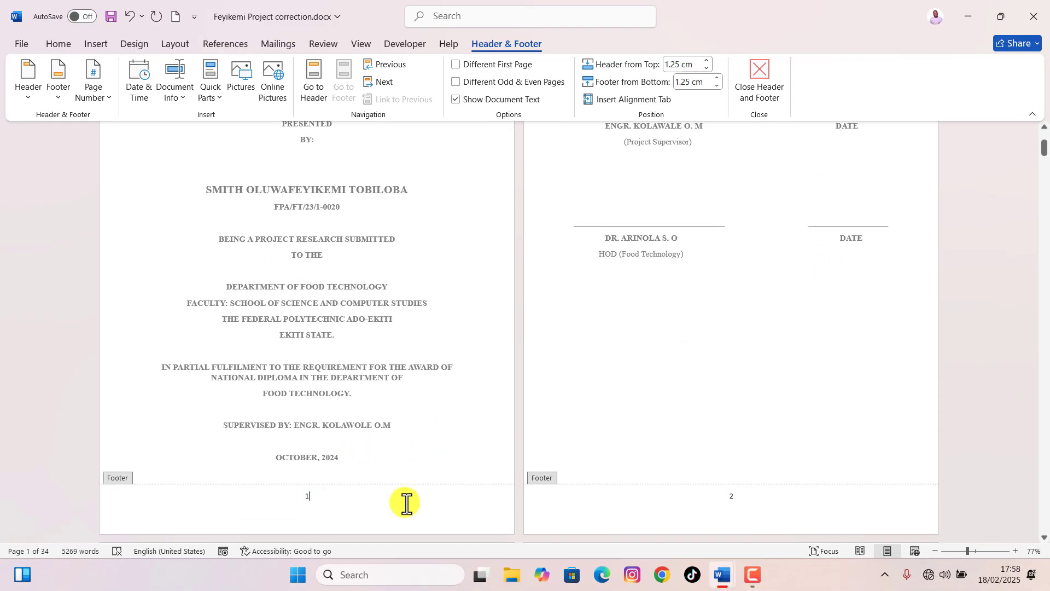
scroll(406, 499, "down", 3)
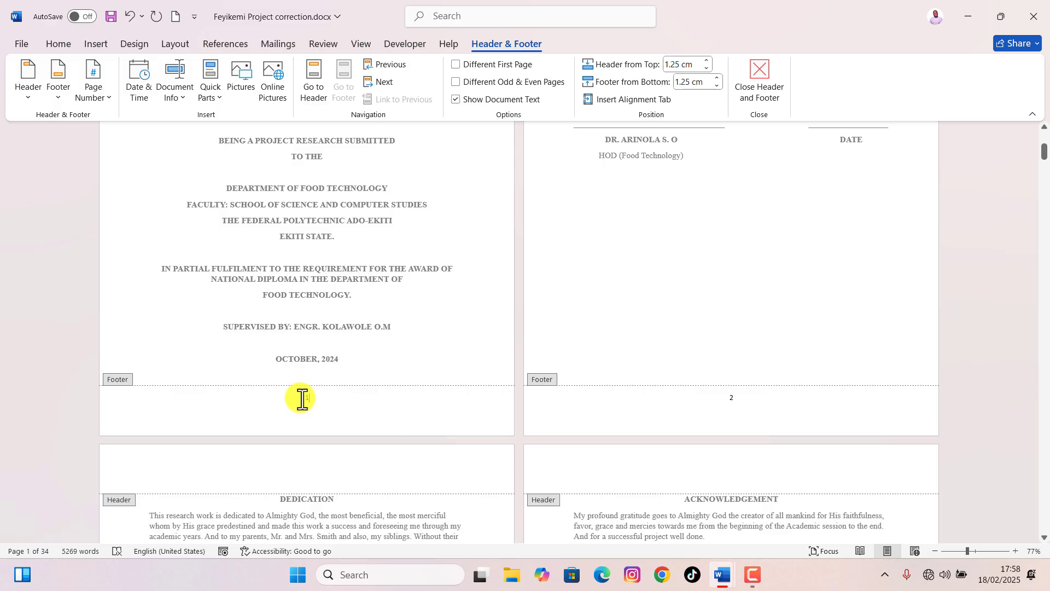
scroll(303, 408, "down", 2)
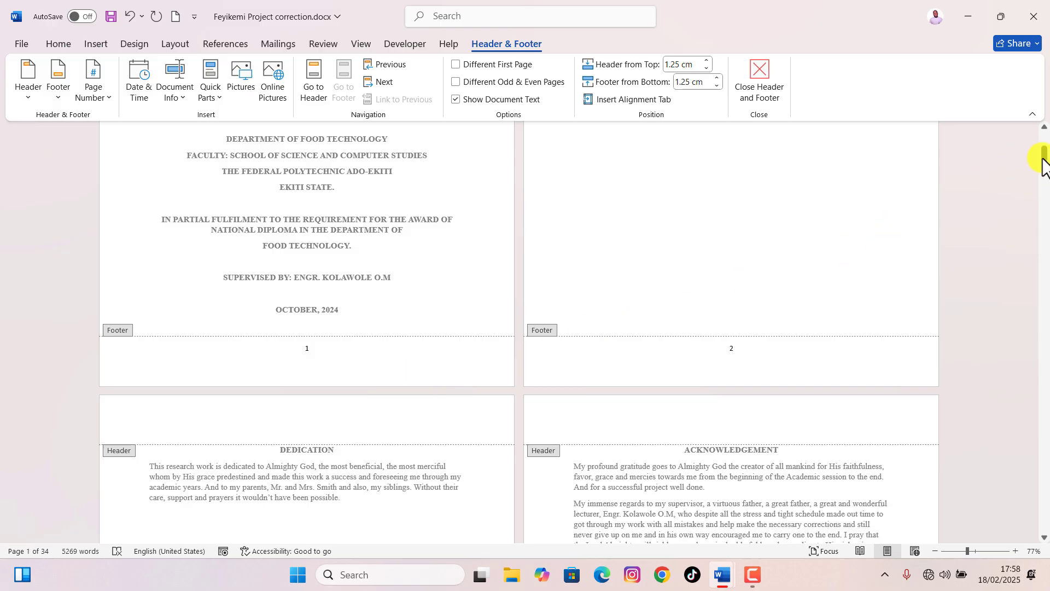
scroll(577, 338, "down", 1)
scroll(552, 289, "up", 4)
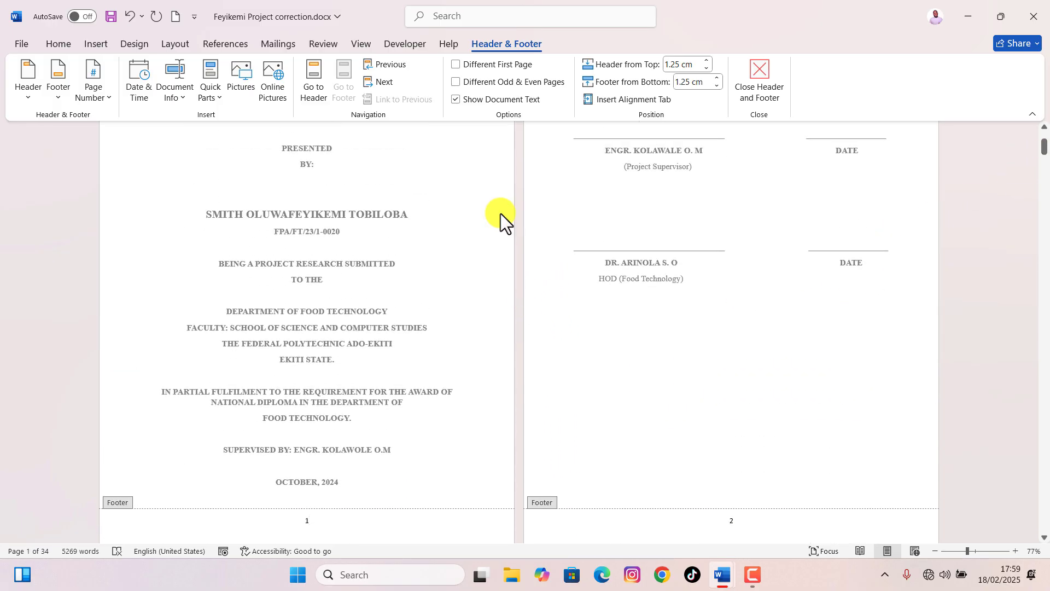
left_click(484, 44)
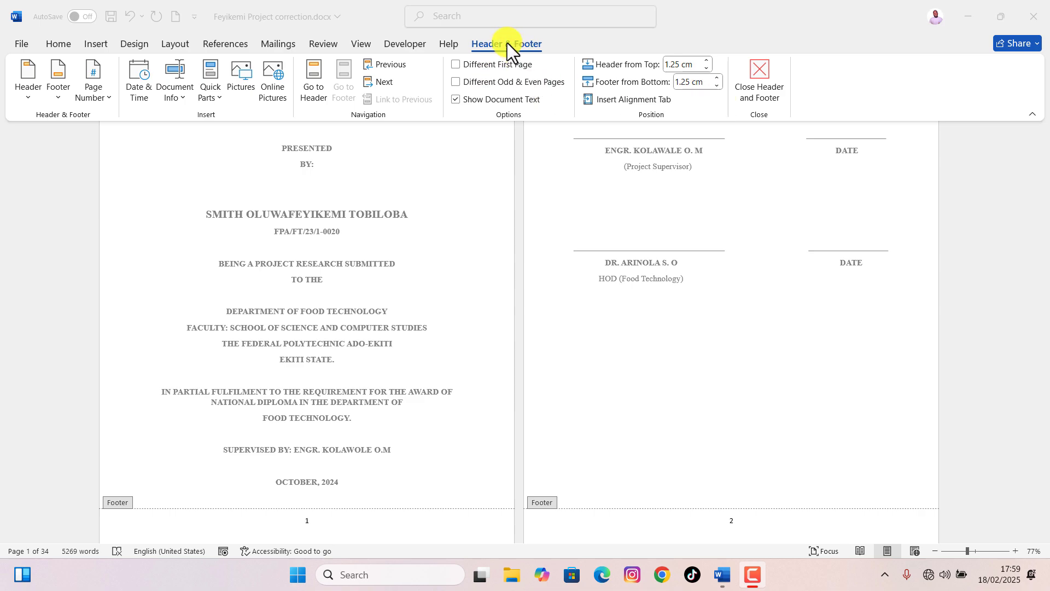
scroll(481, 78, "down", 3)
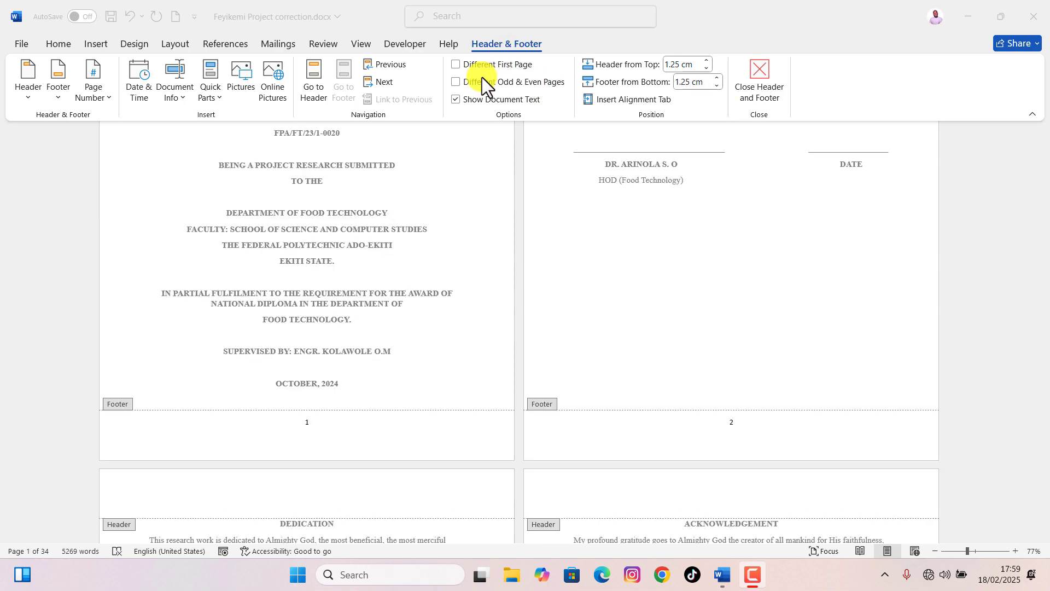
Tick Different First Page so the cover page gets its own unnumbered footer
left_click(451, 63)
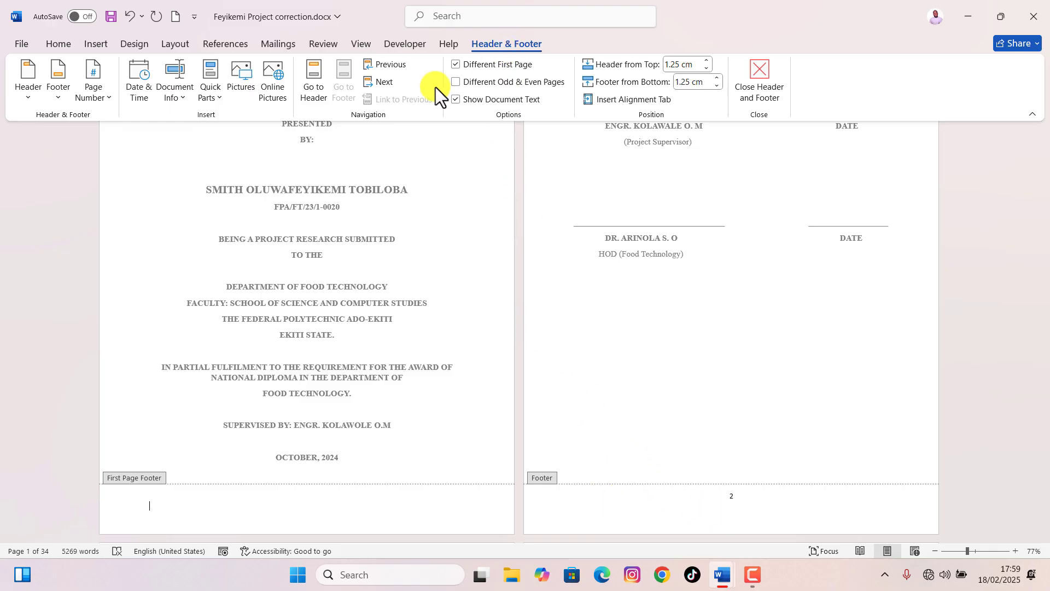
left_click(100, 96)
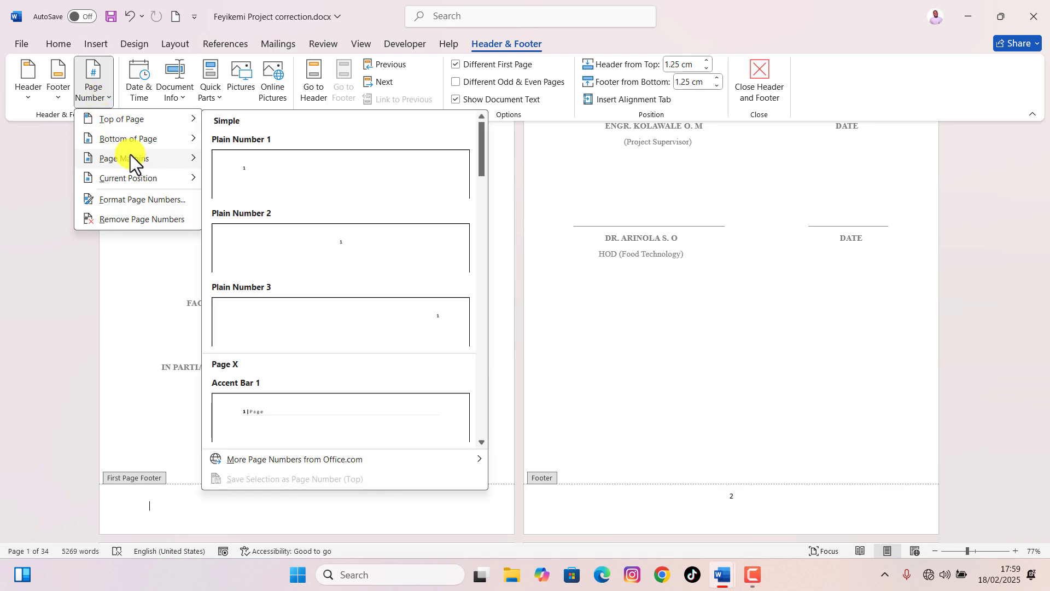
Set page numbering to start at 0 so the Certification page shows 1
left_click(130, 199)
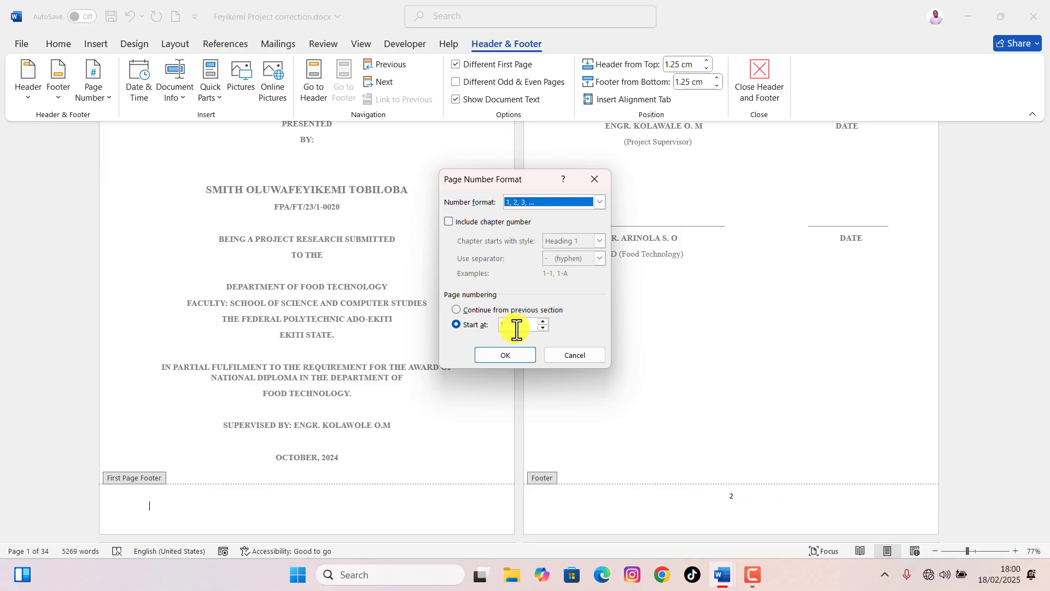
left_click(544, 328)
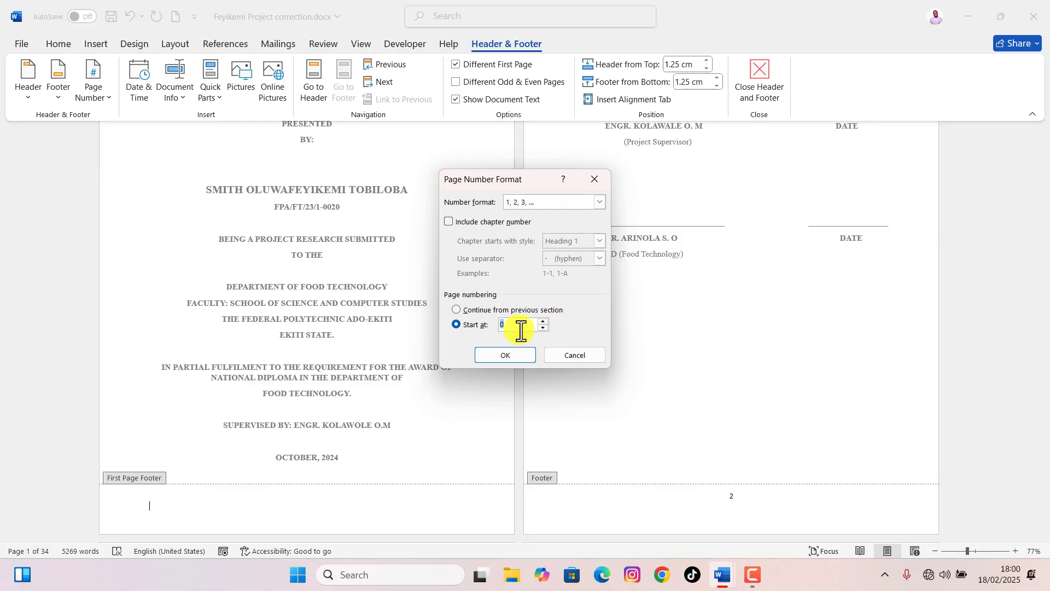
left_click(515, 357)
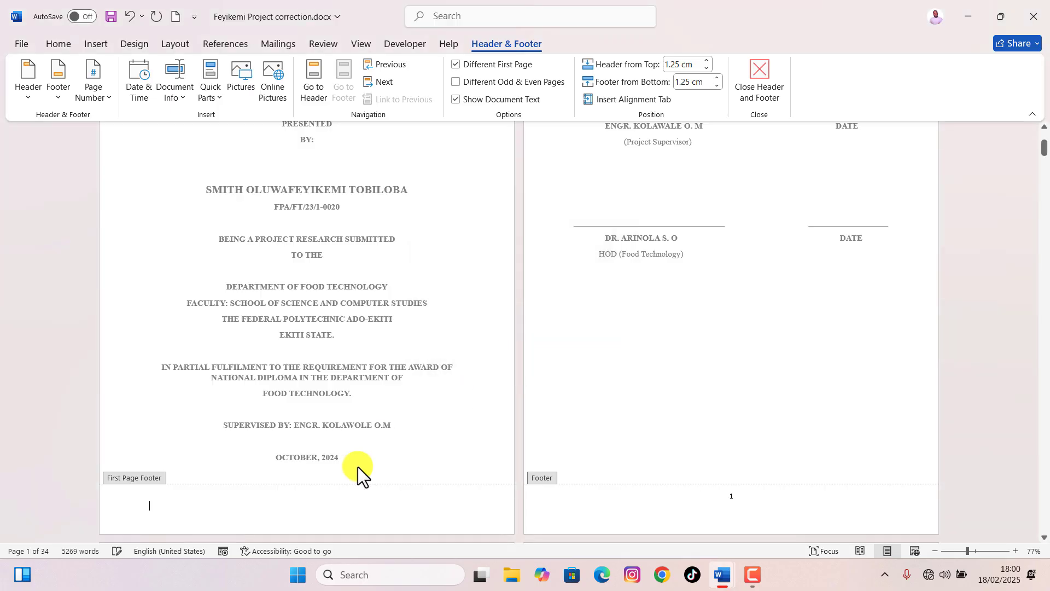
scroll(732, 448, "down", 1)
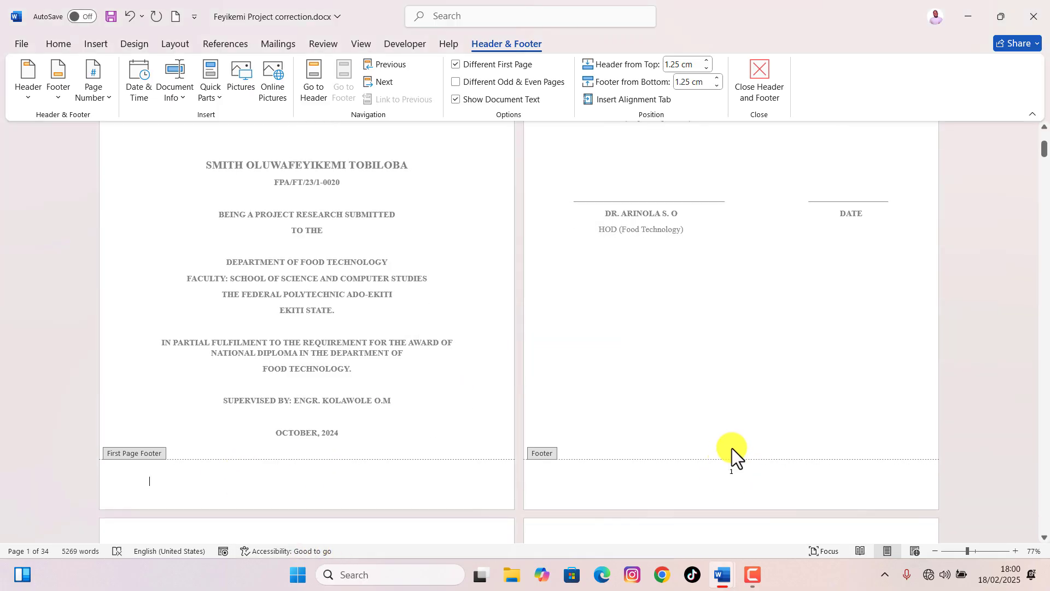
scroll(726, 476, "down", 4)
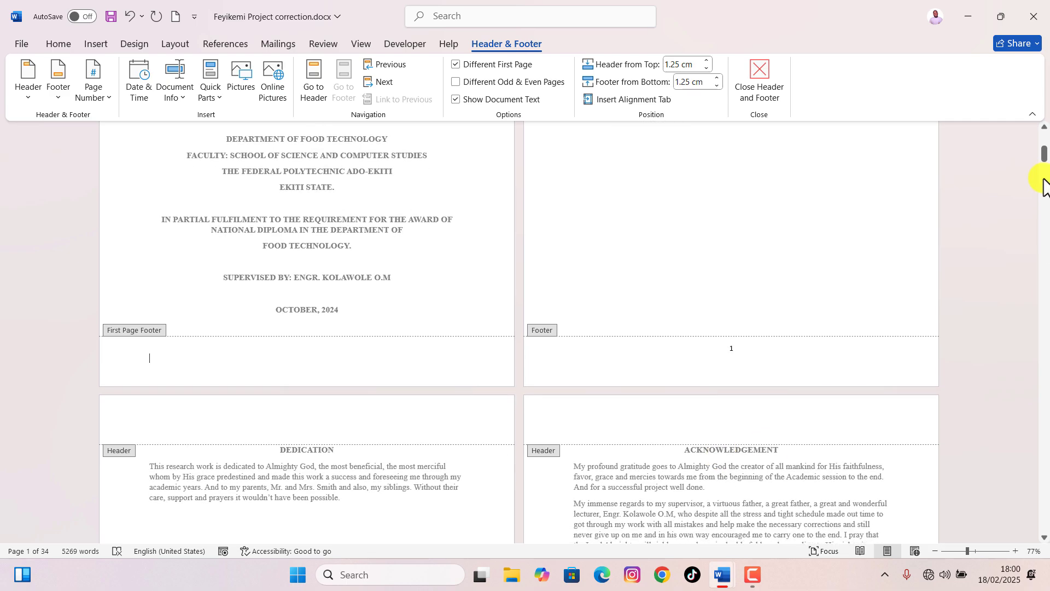
left_click_drag(1045, 159, 1045, 213)
scroll(780, 349, "down", 3)
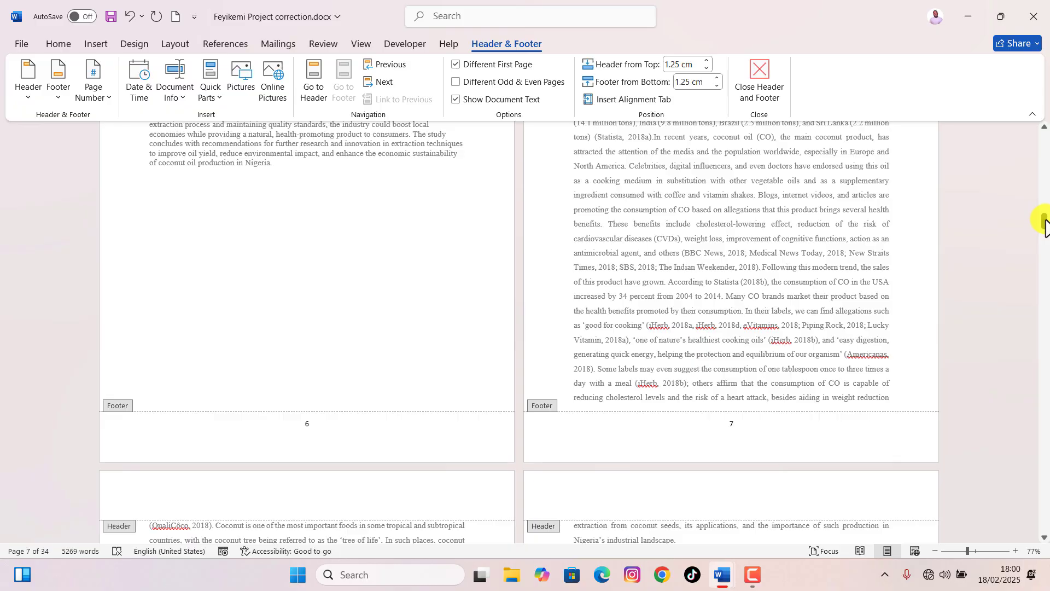
left_click_drag(1045, 220, 1039, 136)
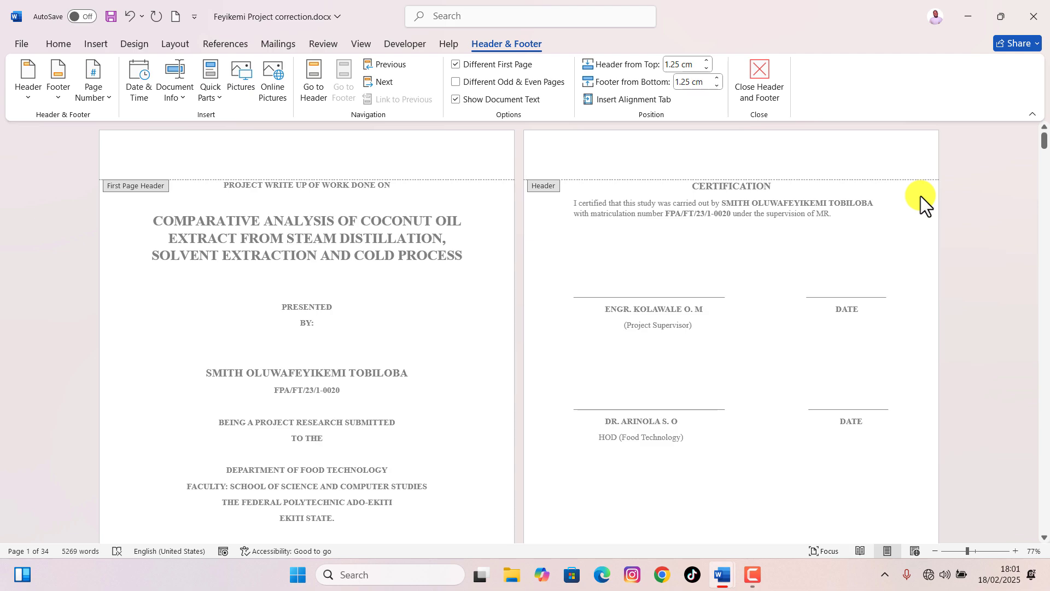
scroll(888, 293, "down", 8)
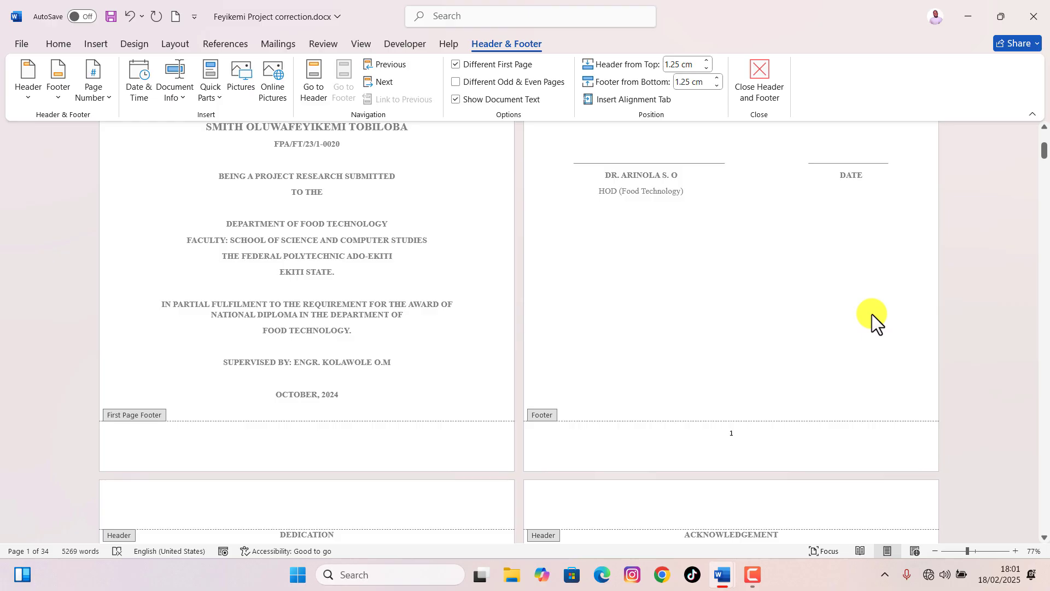
Exit footer editing and insert Plain Number 2 page numbers centred at the bottom of every page
key("Escape")
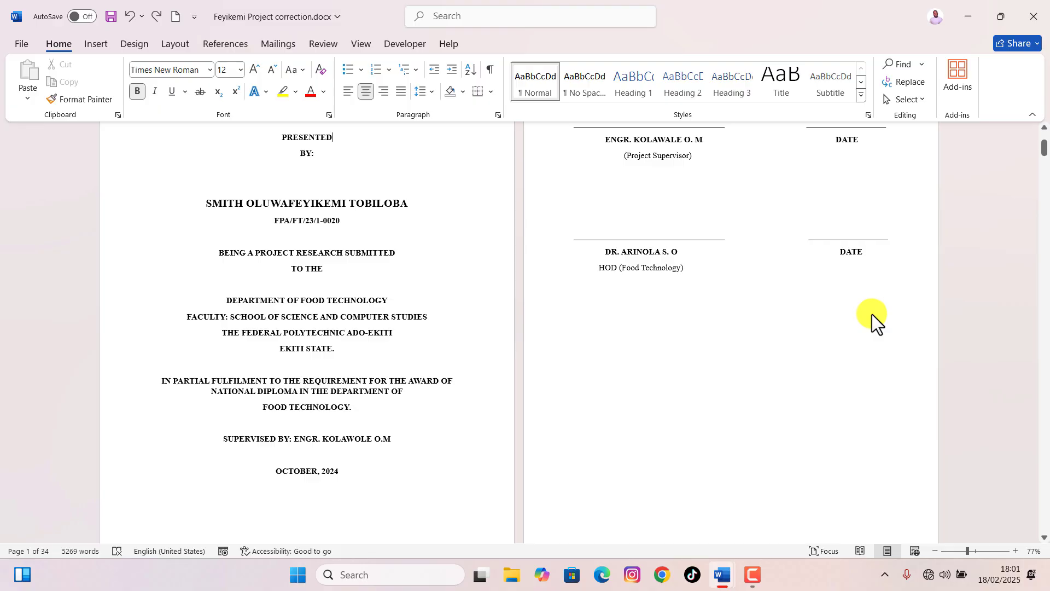
scroll(893, 347, "down", 1)
scroll(912, 399, "up", 2)
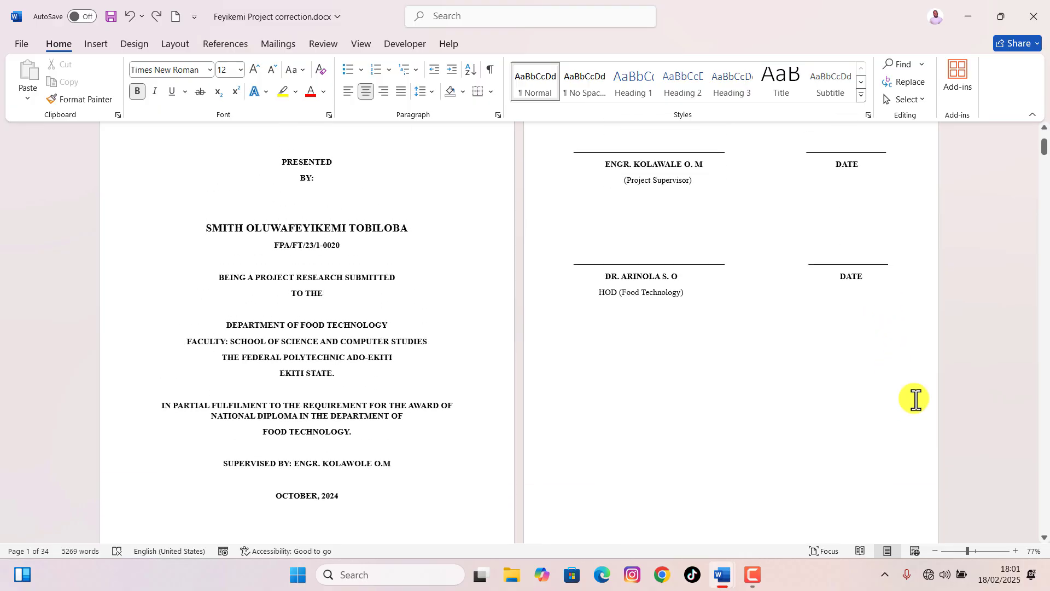
left_click(98, 43)
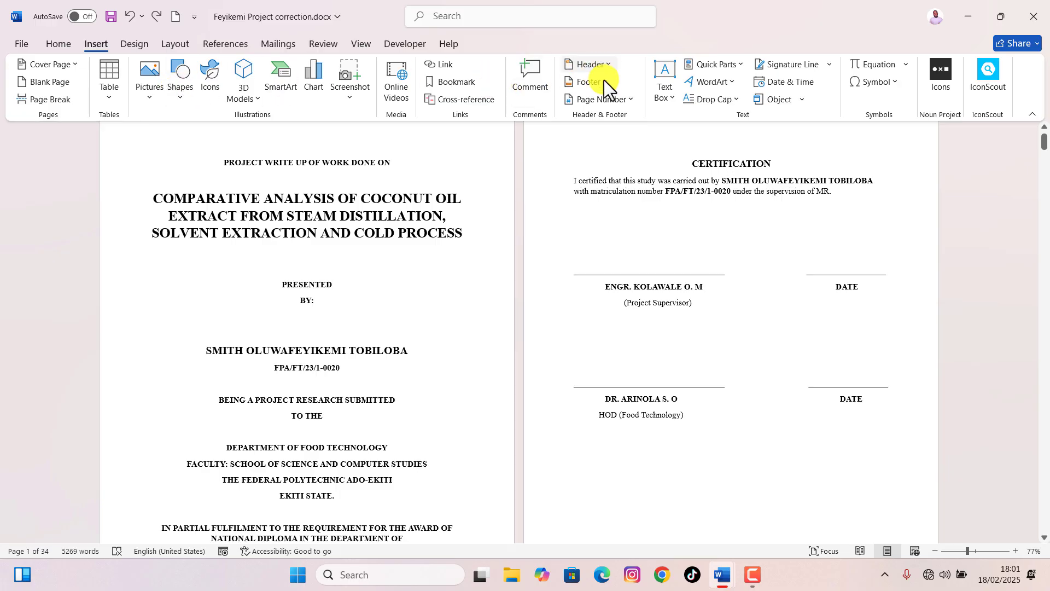
left_click(596, 99)
mouse_move(613, 139)
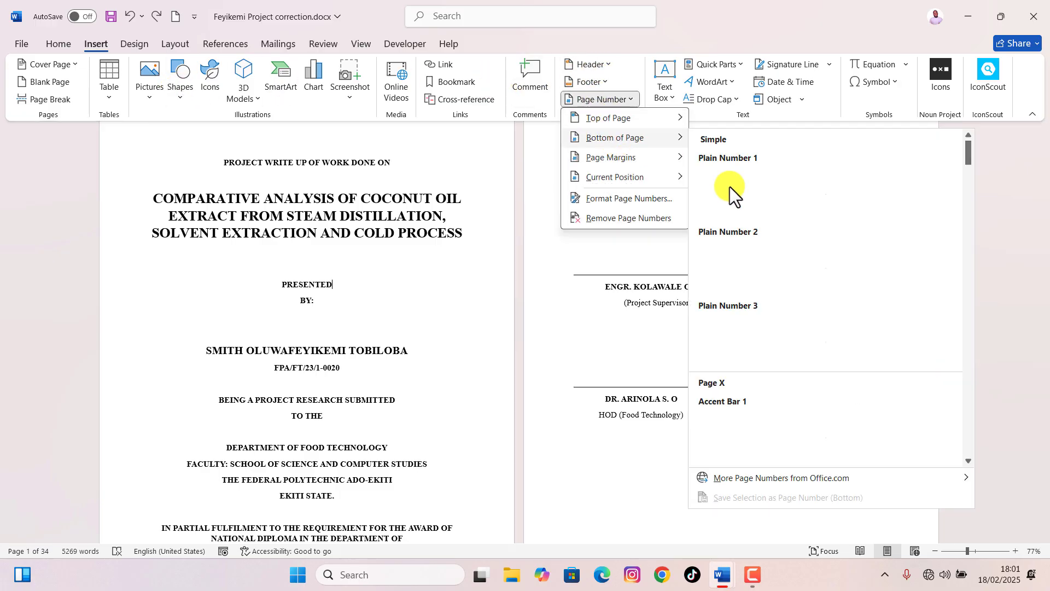
left_click(819, 265)
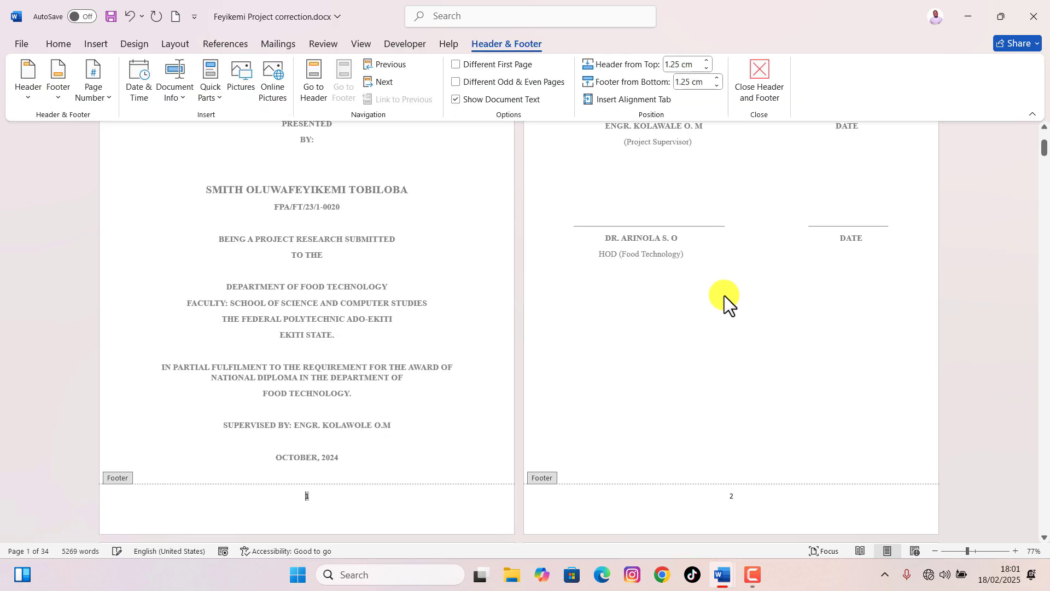
Scroll to confirm the Abstract and Chapter One footers show 7 and 8, then exit footer editing
scroll(728, 307, "down", 4)
scroll(701, 343, "down", 15)
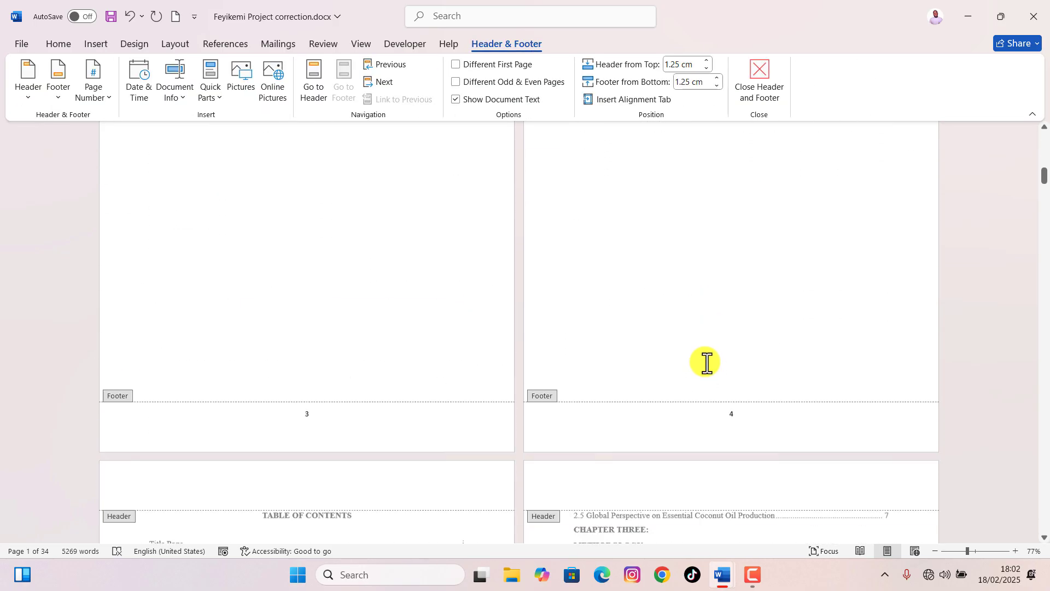
scroll(703, 377, "down", 10)
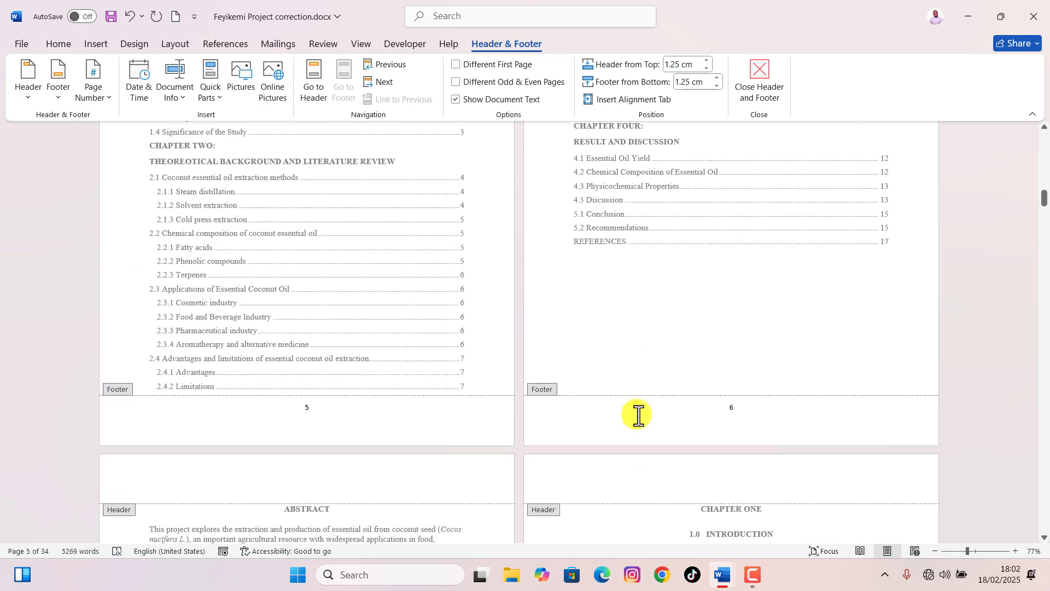
scroll(649, 393, "down", 8)
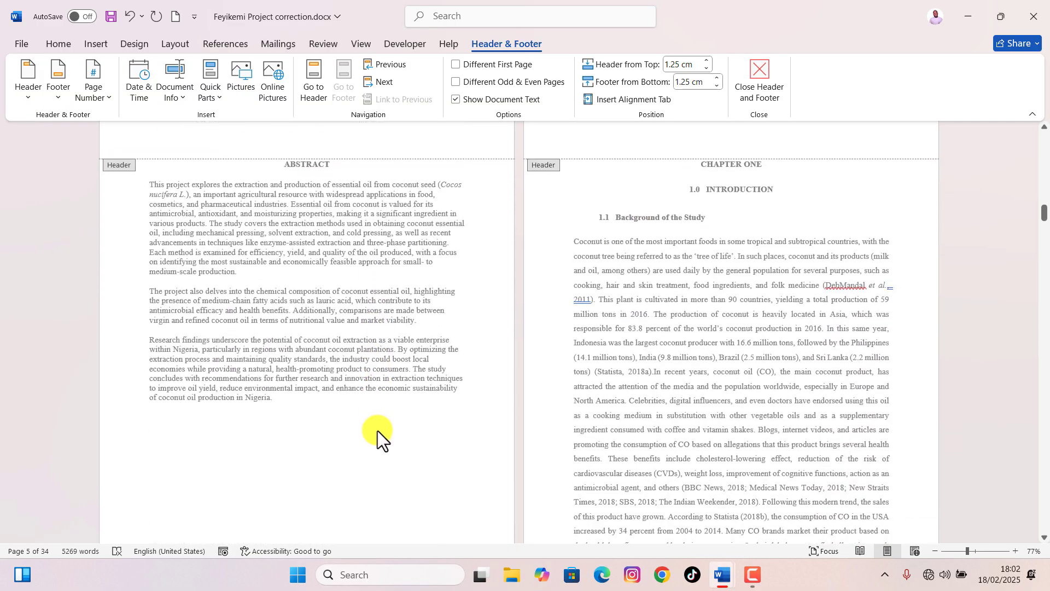
scroll(663, 356, "down", 3)
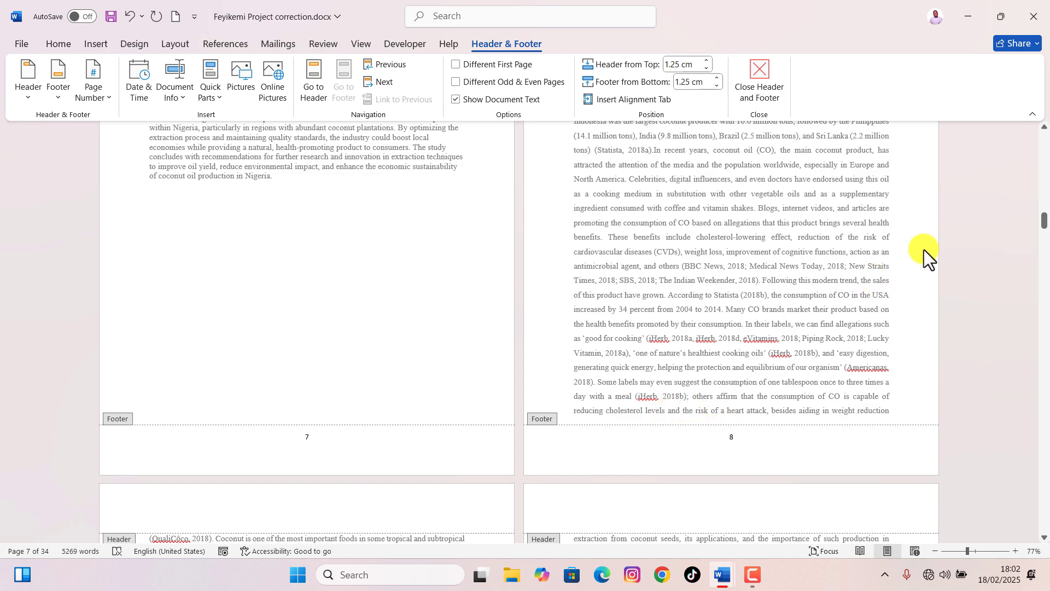
double_click(885, 257)
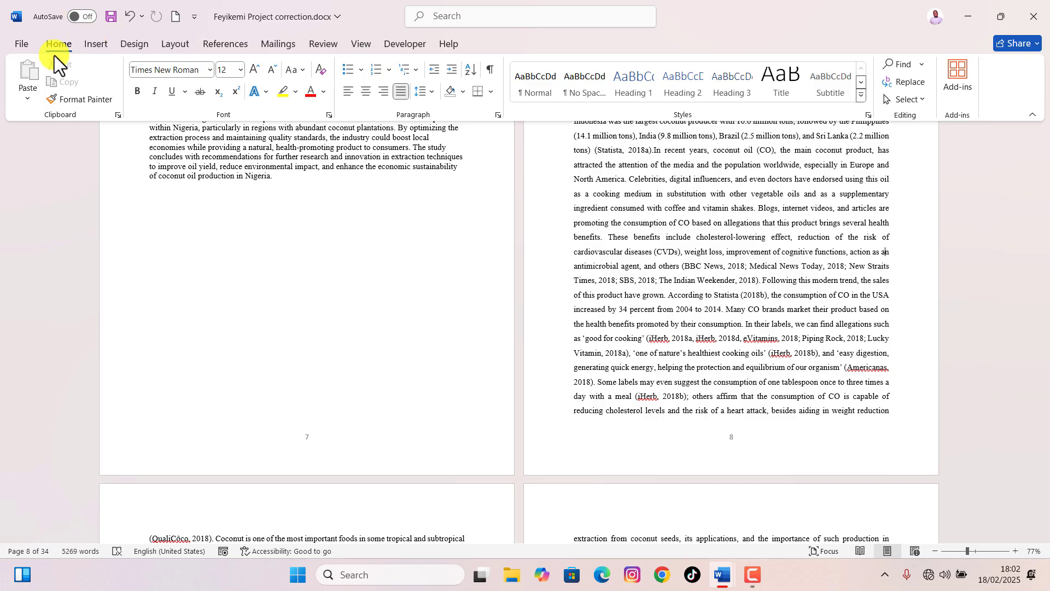
Turn on Show/Hide ¶ and place the cursor after the Abstract's page break on page 7
left_click(489, 70)
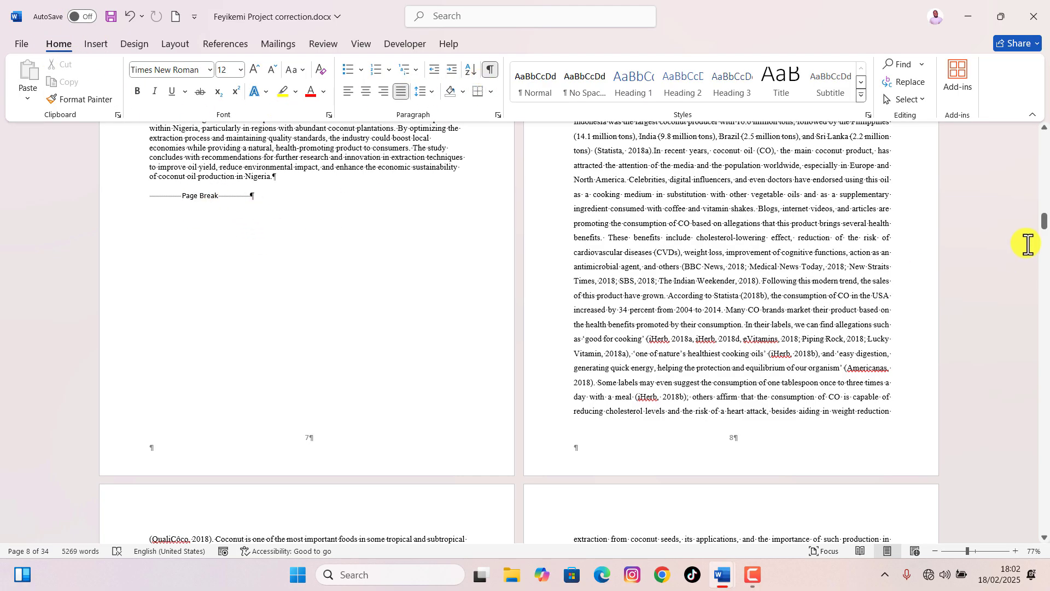
left_click_drag(1044, 225, 1045, 192)
left_click_drag(1045, 194, 1044, 213)
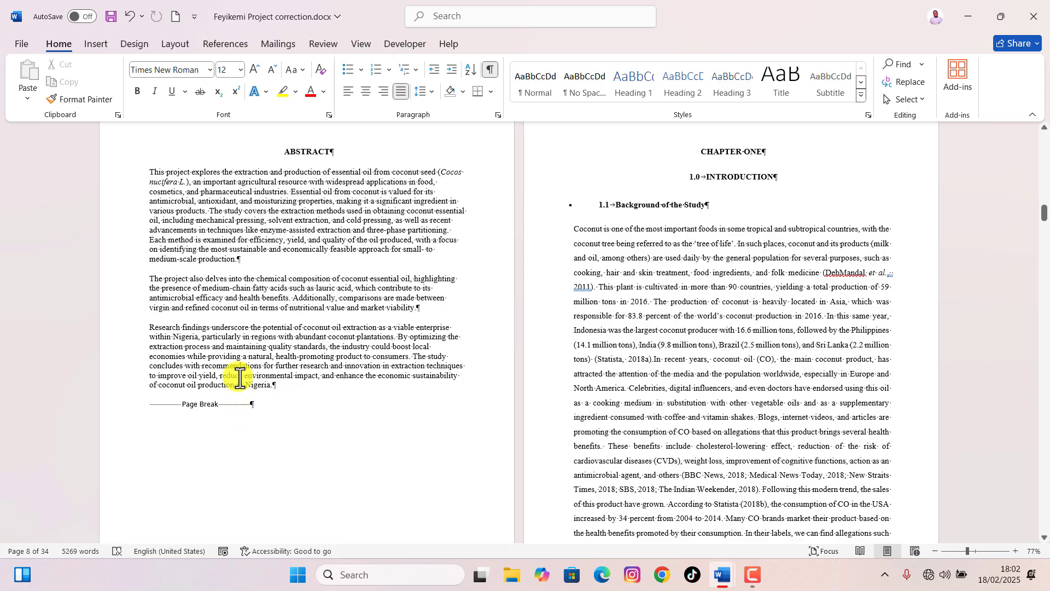
scroll(255, 400, "down", 5)
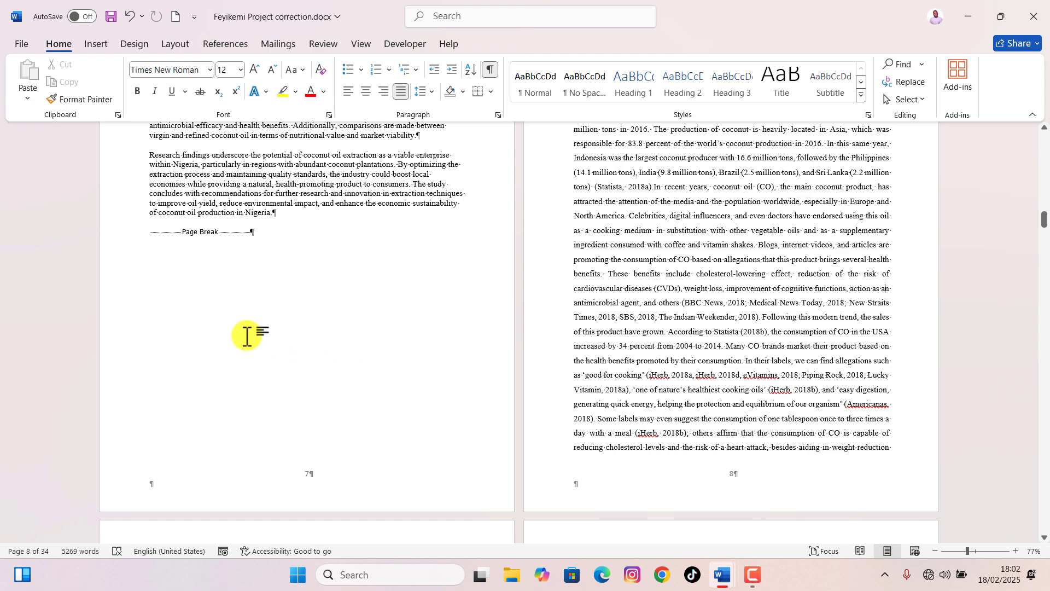
left_click(273, 233)
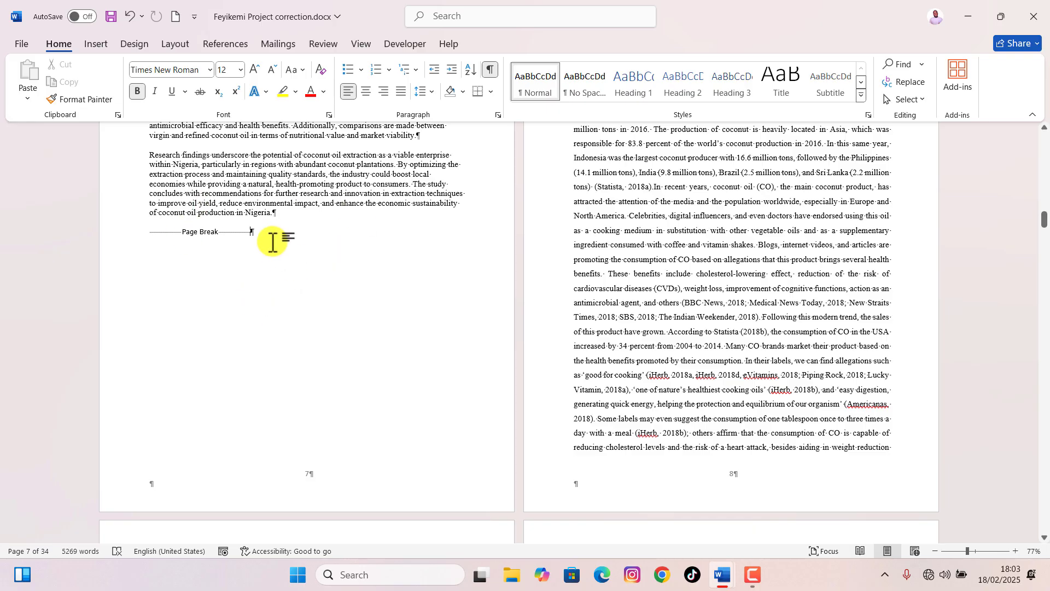
Insert a Next Page section break after the Abstract's page break
left_click(180, 47)
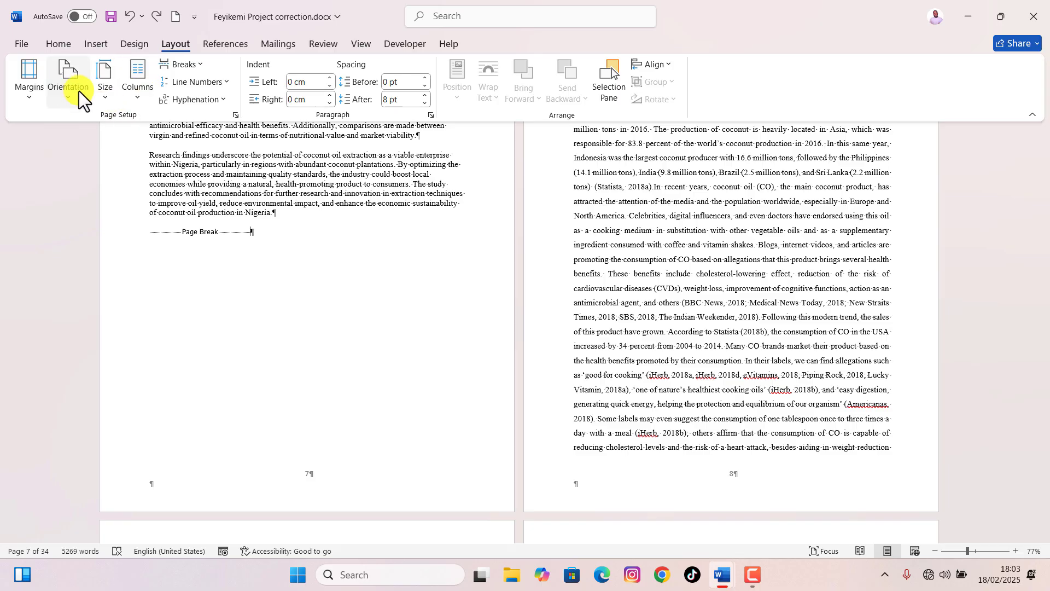
left_click(199, 64)
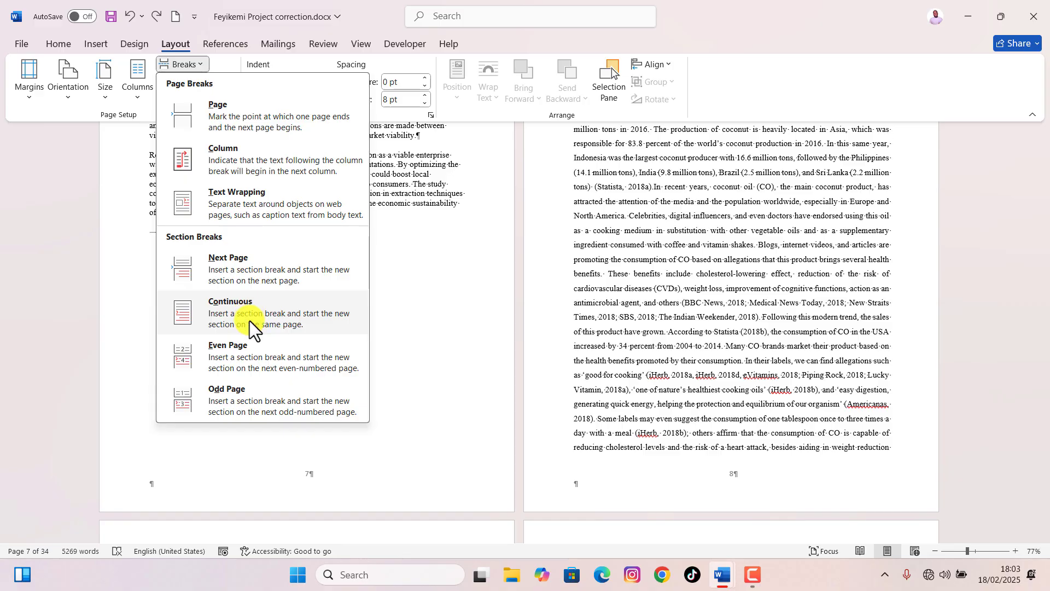
left_click(255, 264)
scroll(254, 263, "up", 3)
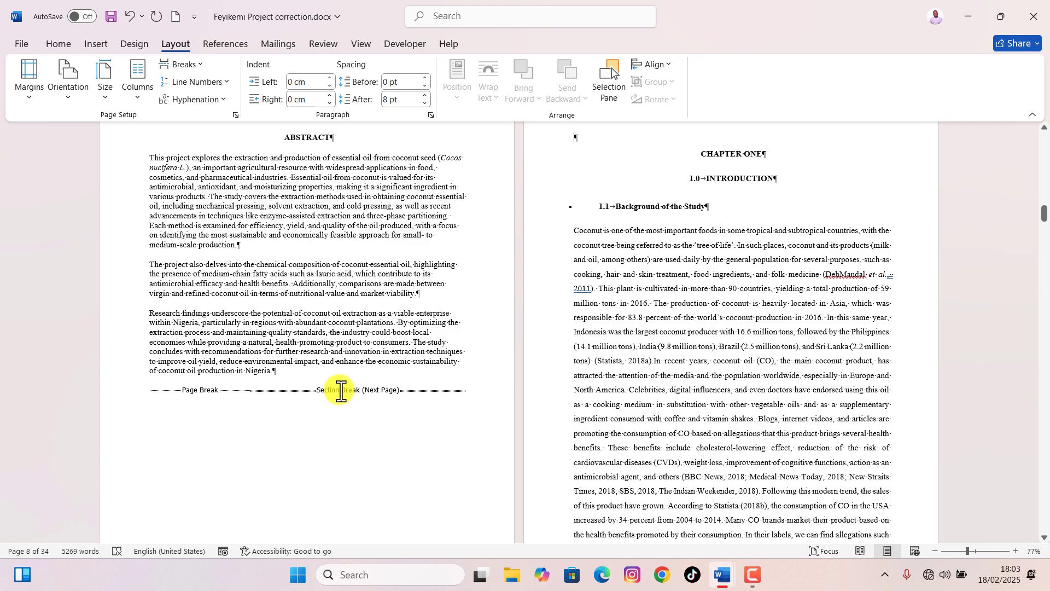
scroll(340, 391, "down", 3)
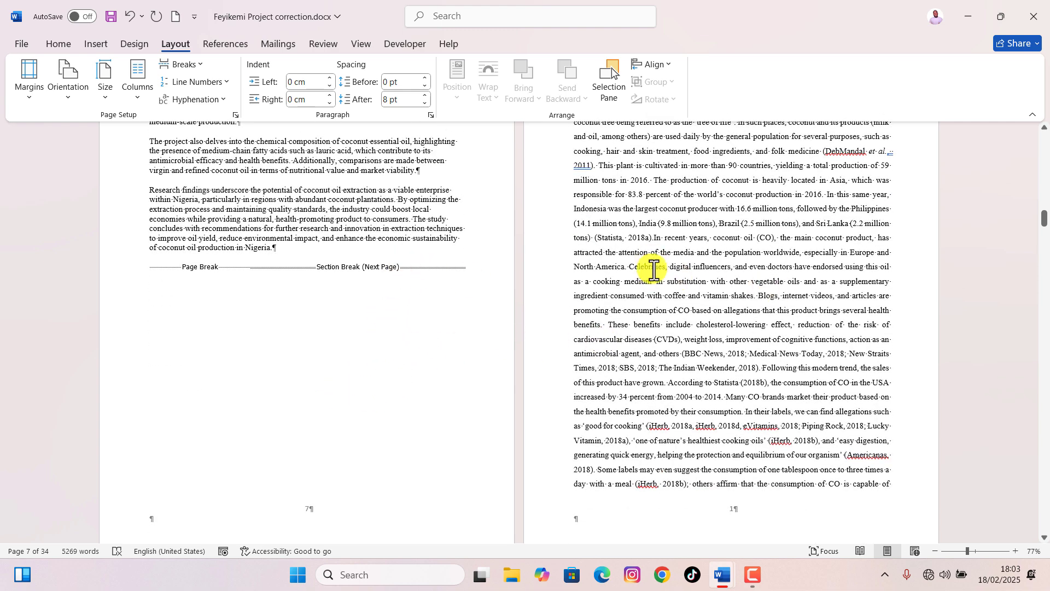
scroll(486, 375, "down", 3)
scroll(311, 383, "down", 2)
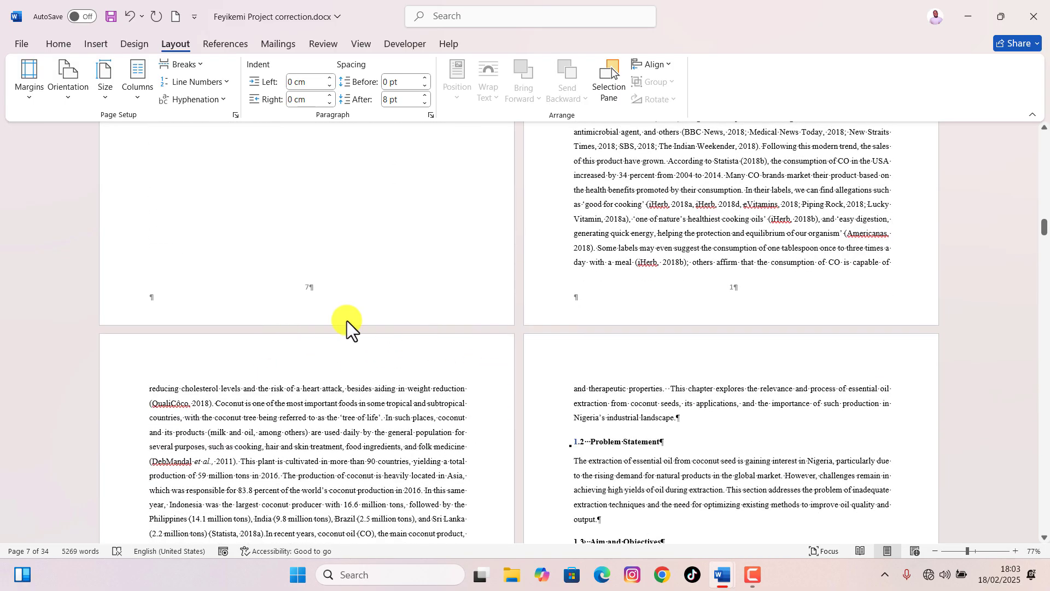
scroll(715, 350, "down", 10)
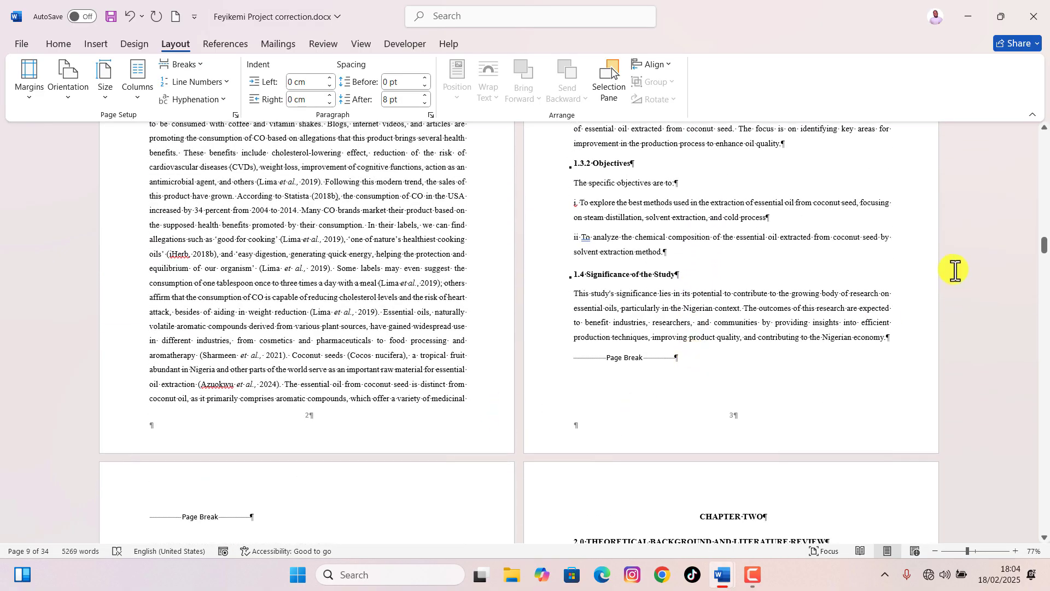
left_click_drag(1045, 246, 1046, 213)
scroll(744, 336, "down", 5)
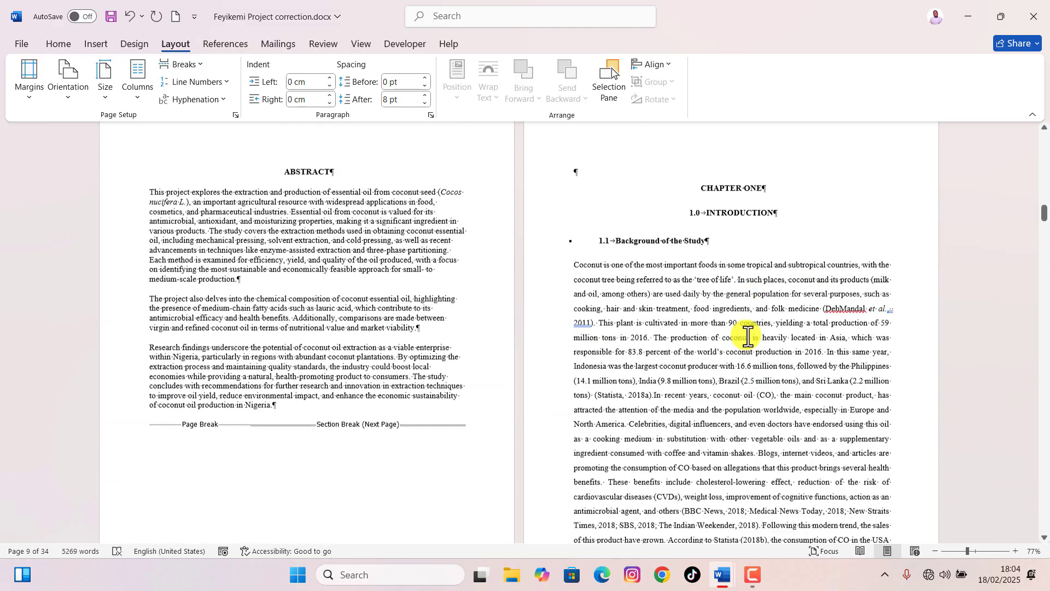
scroll(734, 342, "down", 1)
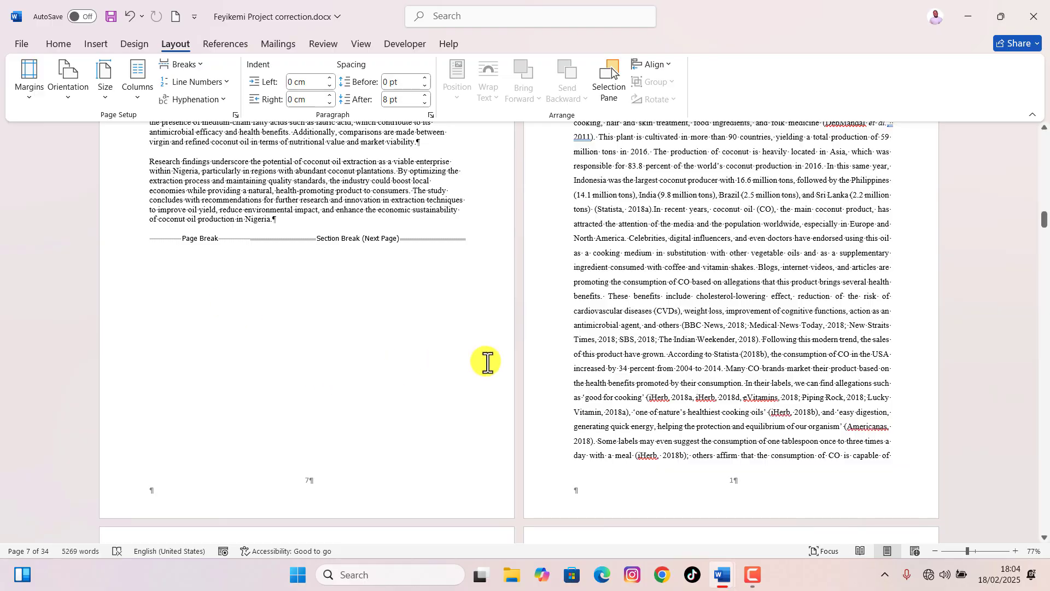
scroll(485, 362, "down", 1)
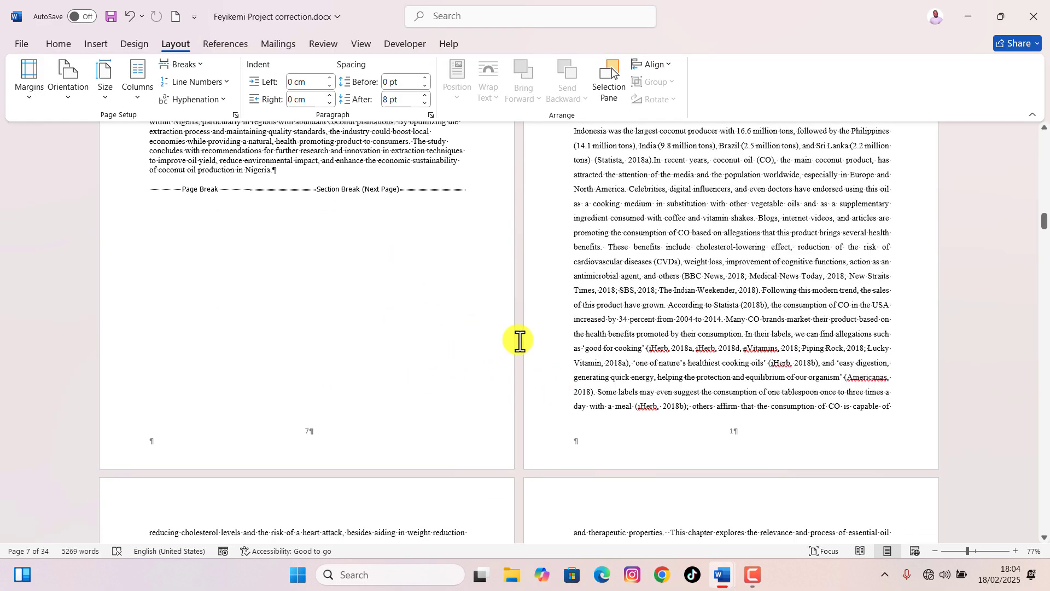
scroll(525, 350, "up", 1)
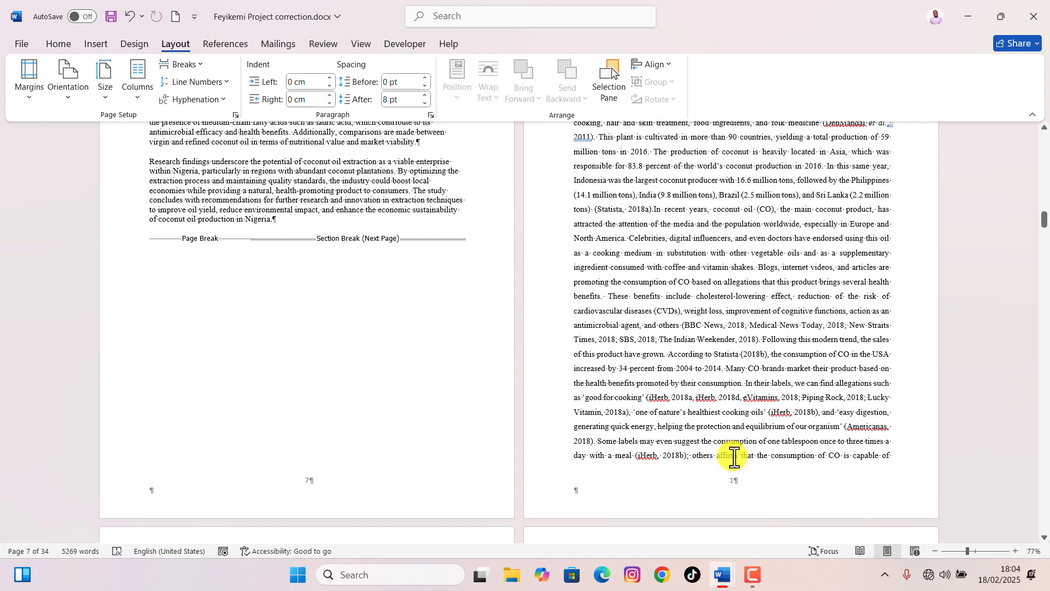
scroll(733, 432, "up", 5)
scroll(738, 415, "down", 5)
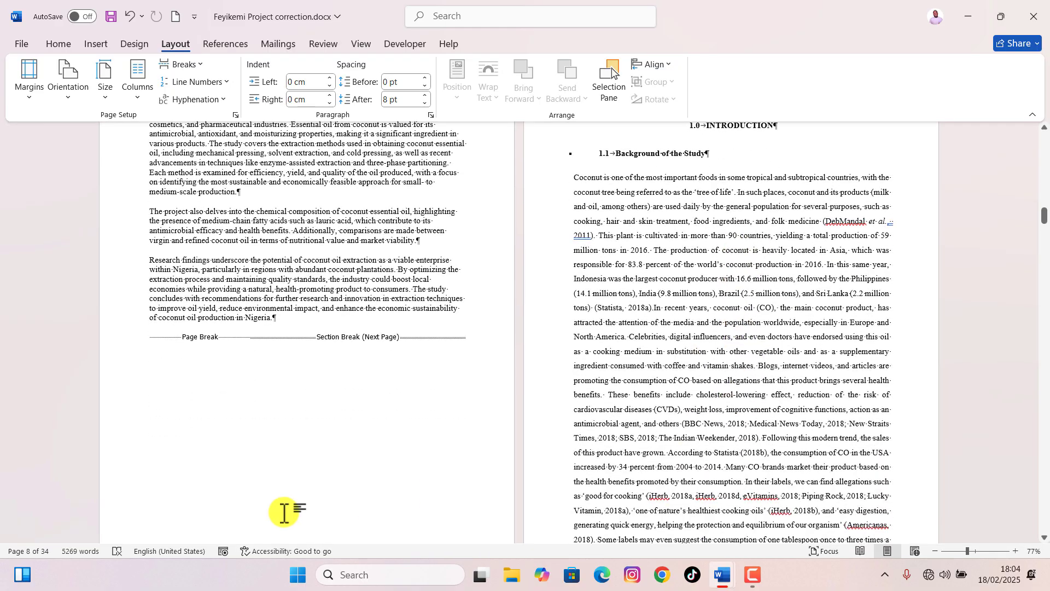
left_click_drag(1045, 220, 1043, 149)
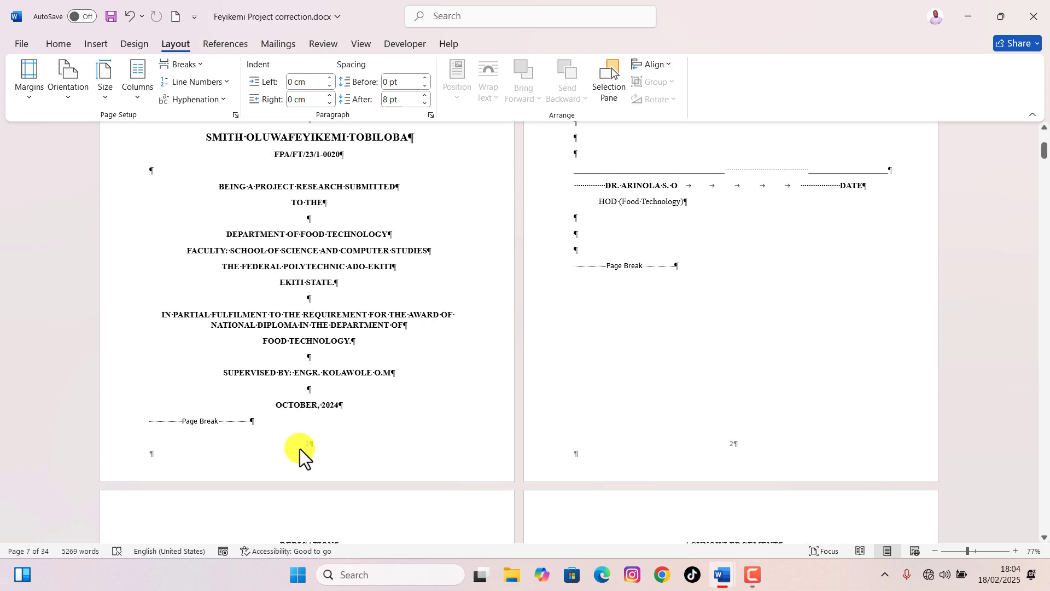
Format the cover section's page numbers as lowercase roman numerals (i, ii, iii) starting at i
left_click(300, 449)
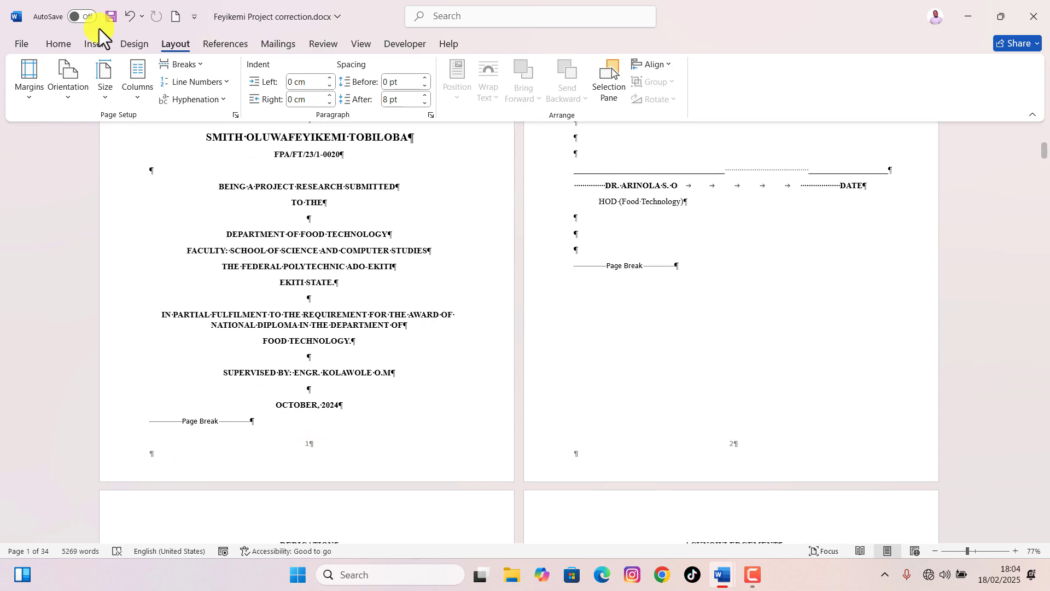
left_click(90, 48)
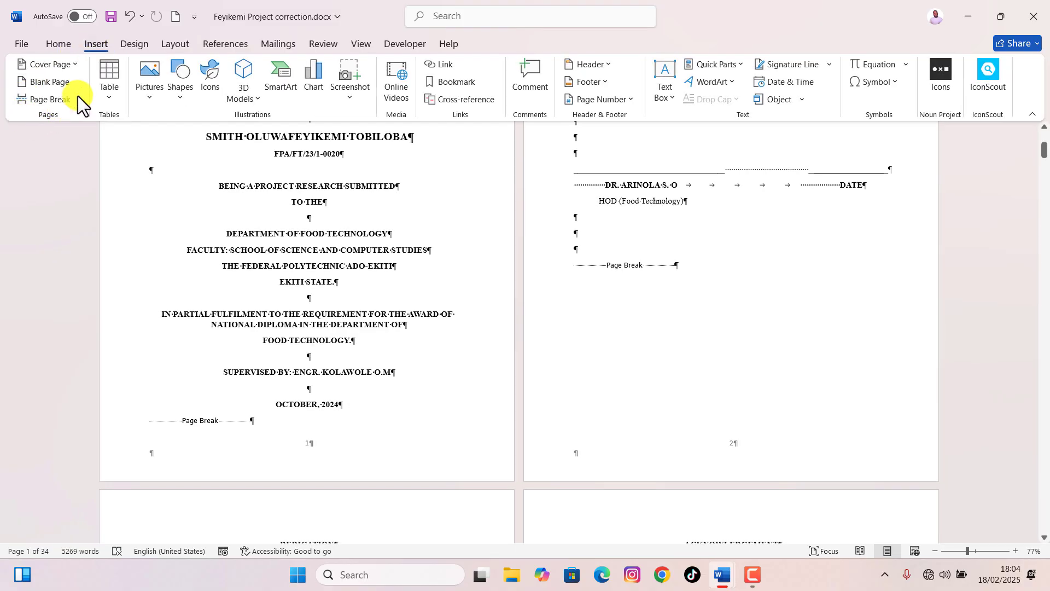
left_click(585, 107)
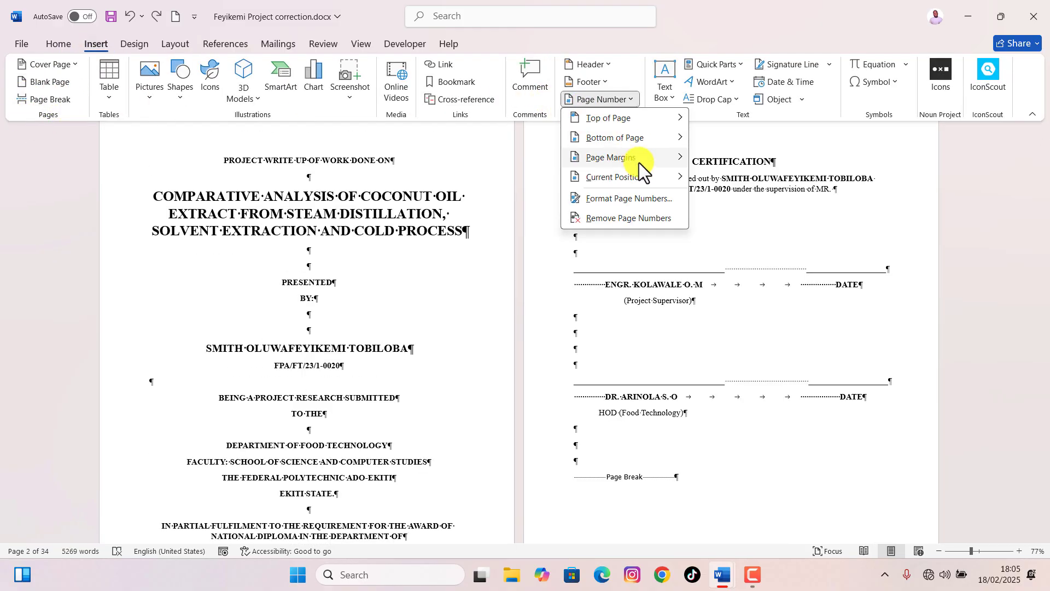
left_click(635, 198)
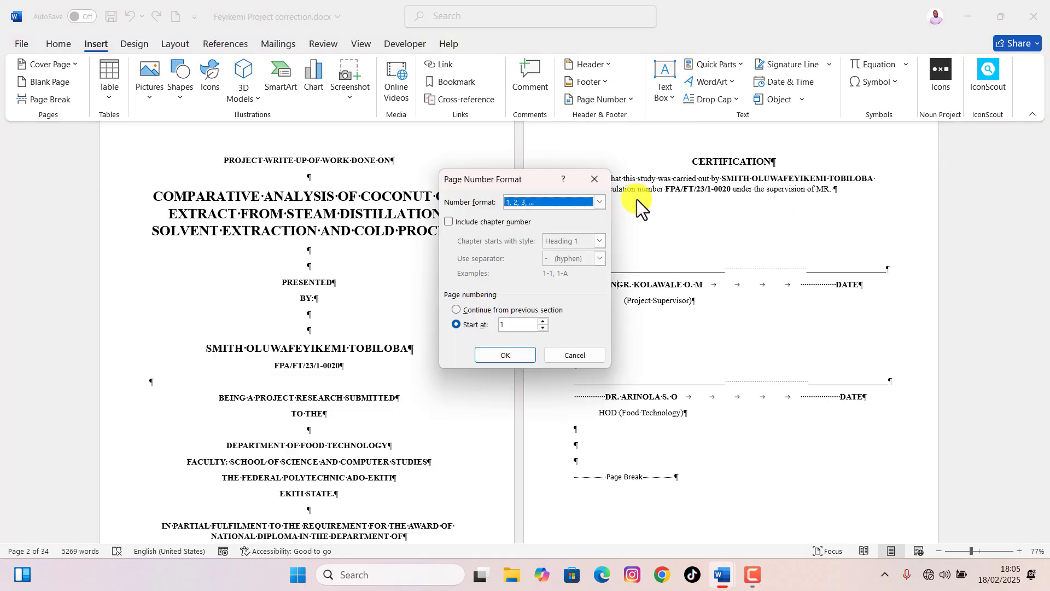
left_click(601, 203)
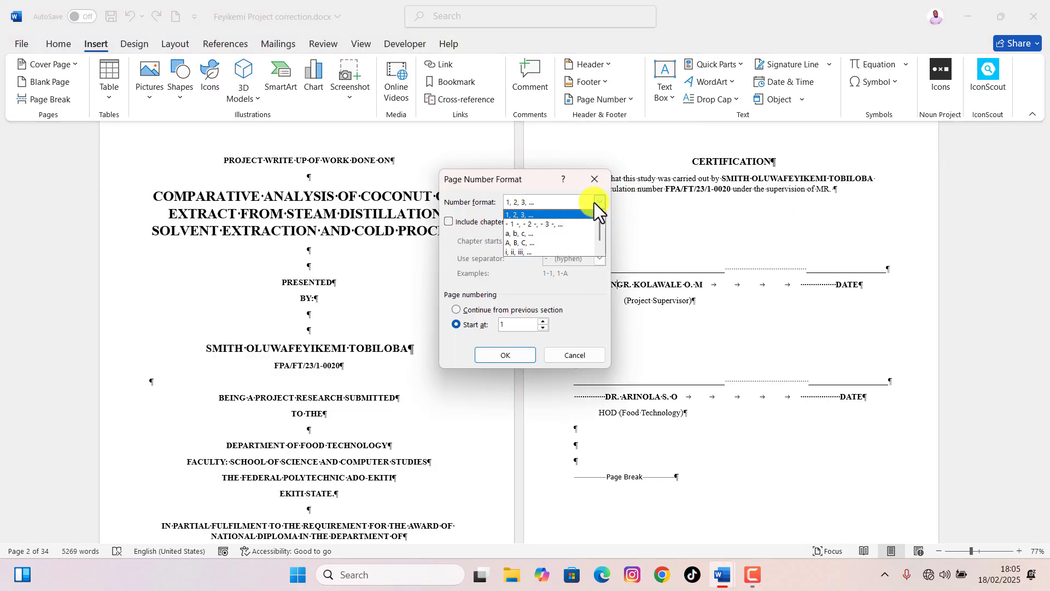
left_click(523, 251)
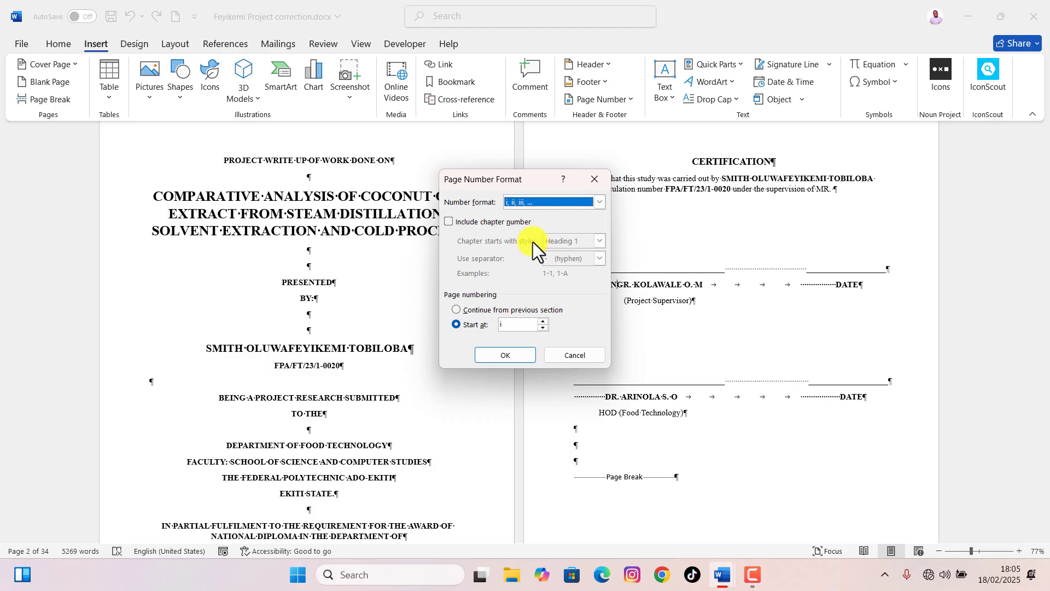
left_click(506, 327)
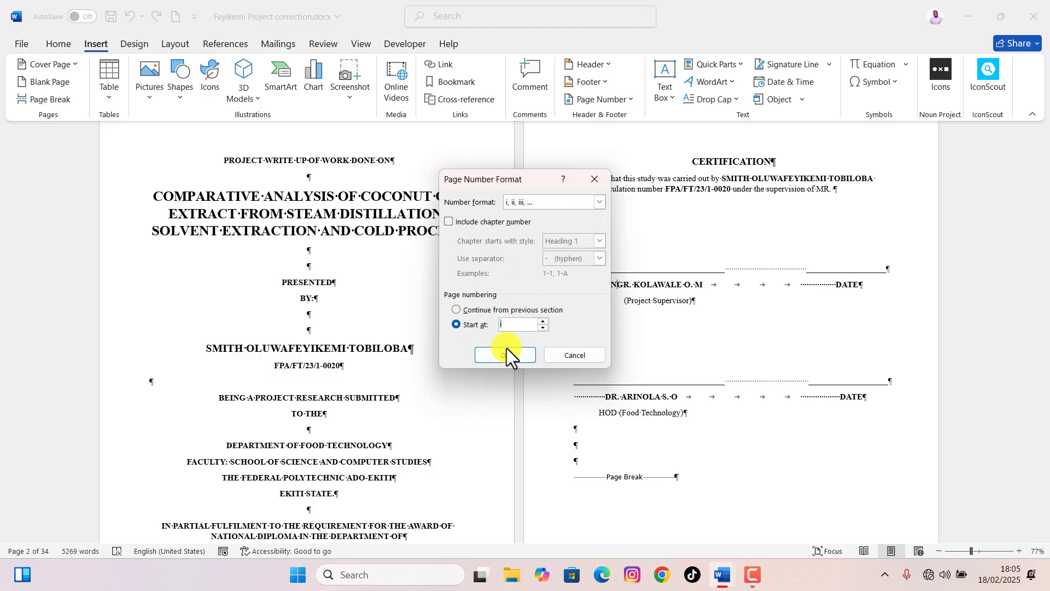
left_click(506, 356)
scroll(601, 350, "down", 3)
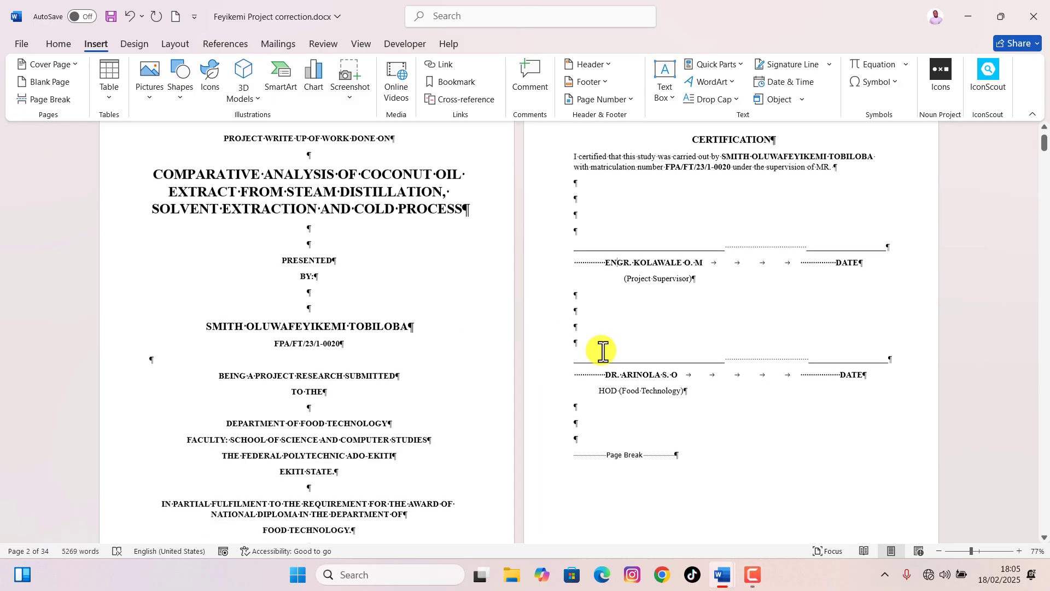
scroll(634, 353, "down", 3)
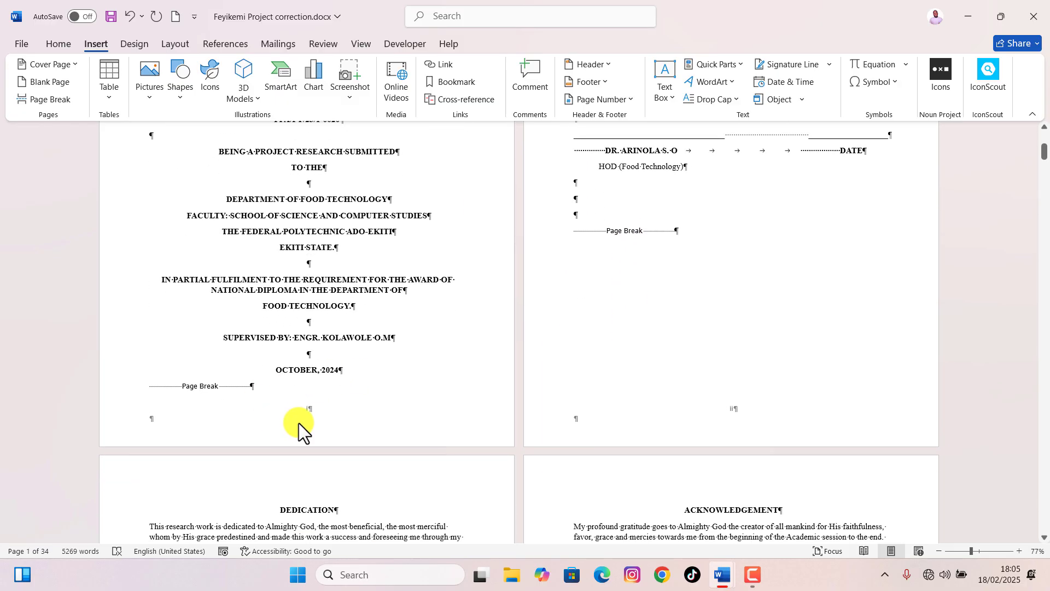
scroll(853, 371, "down", 5)
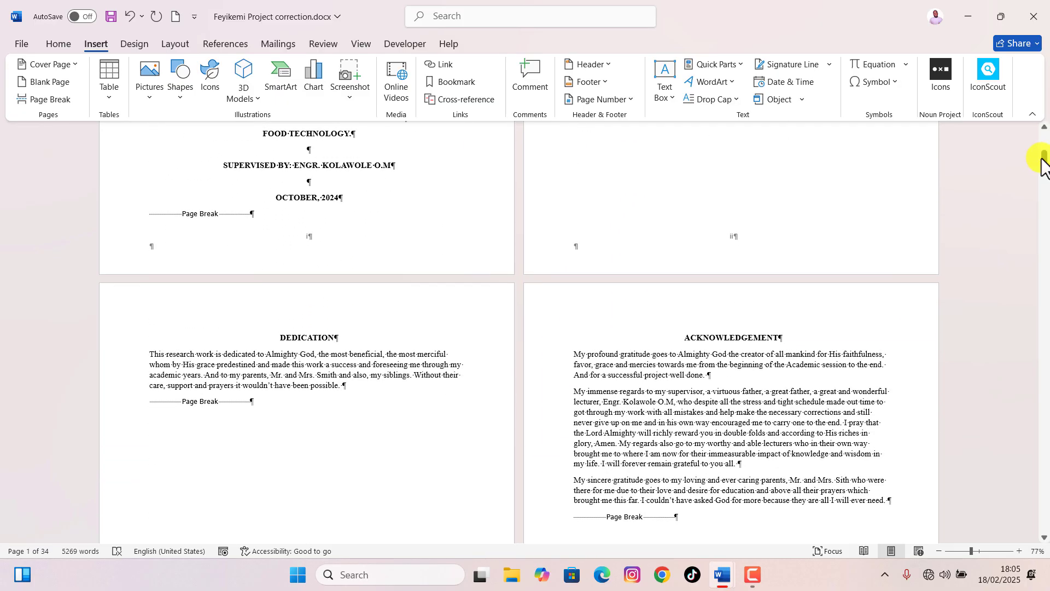
left_click_drag(1045, 163, 1044, 227)
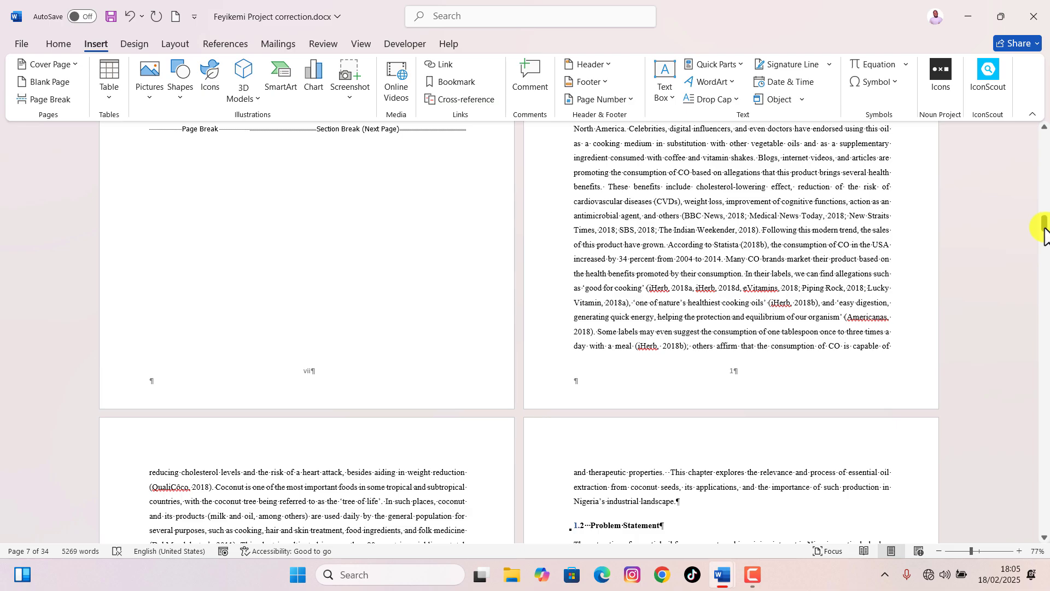
left_click_drag(1044, 228, 1045, 153)
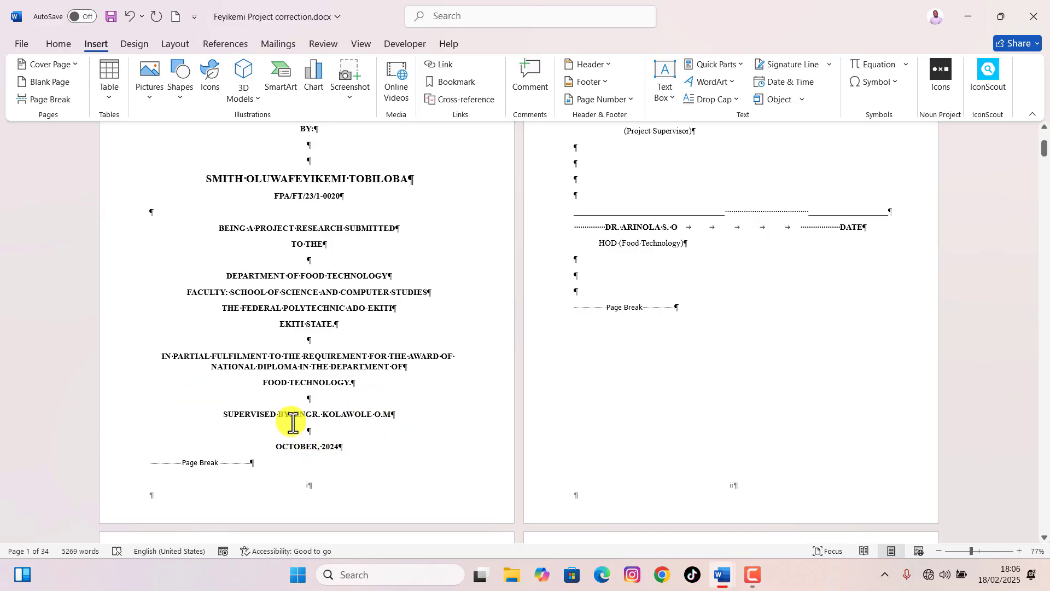
left_click(284, 404)
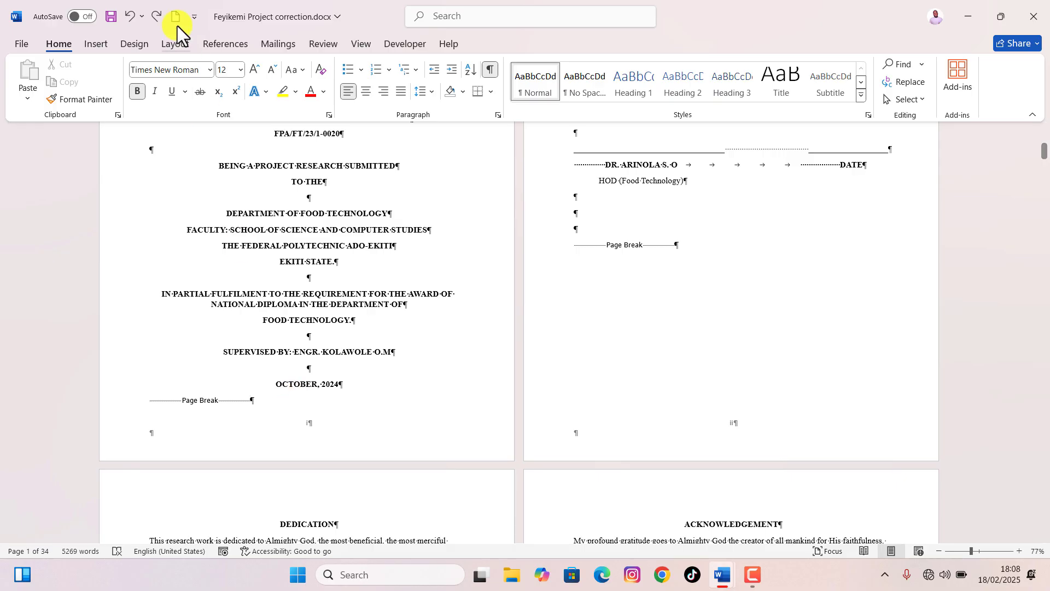
Insert a Next Page section break at the end of the title page
left_click(175, 43)
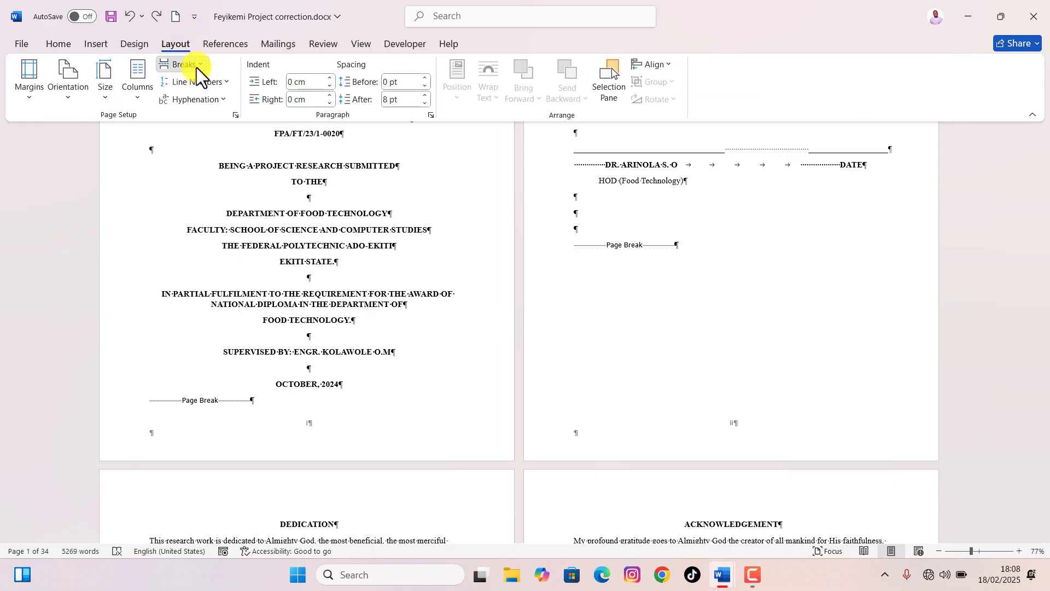
left_click(195, 65)
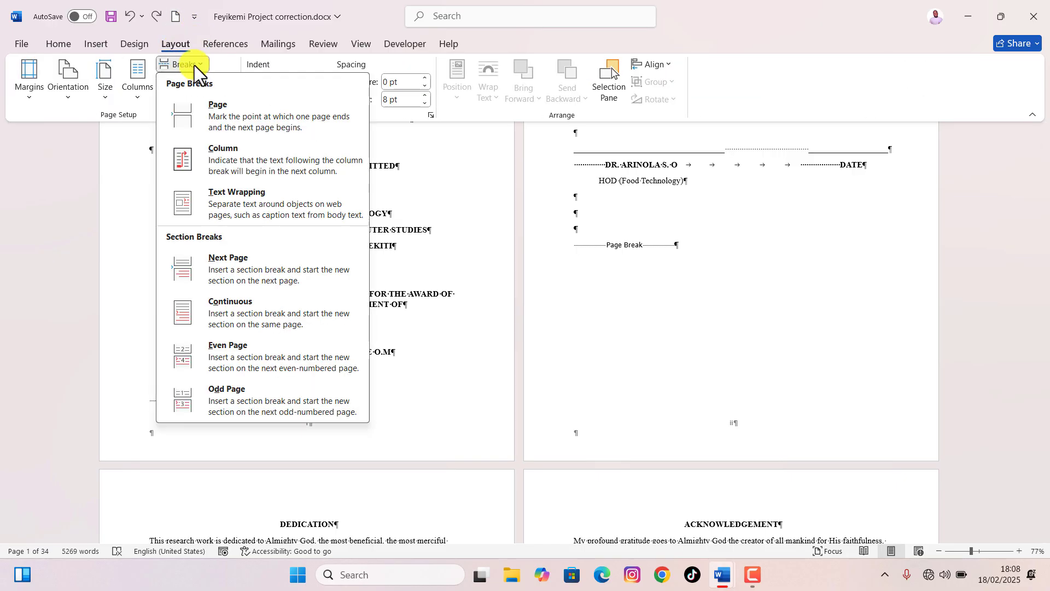
left_click(245, 260)
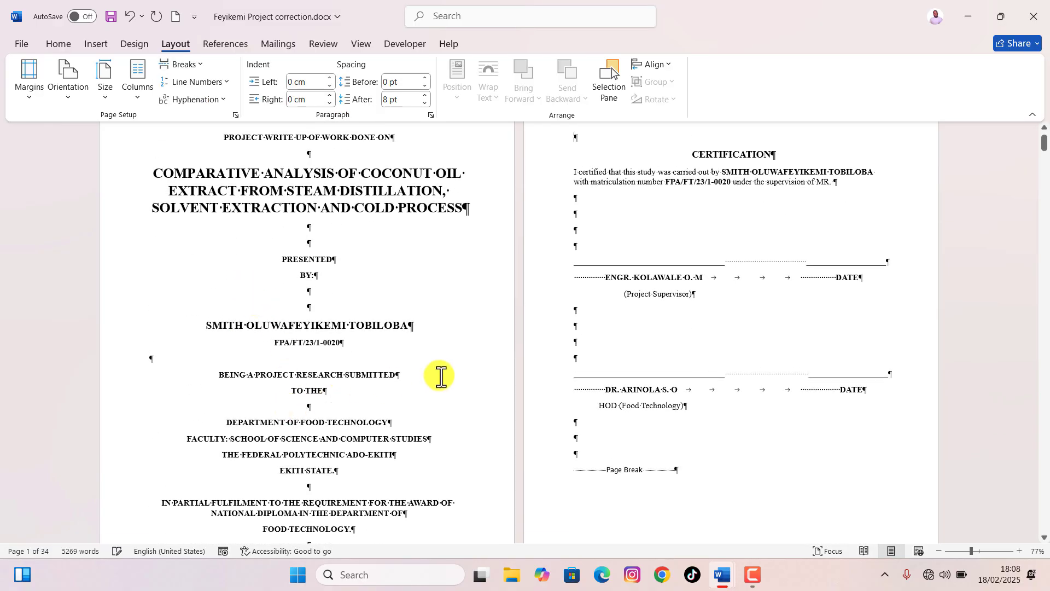
scroll(251, 429, "down", 5)
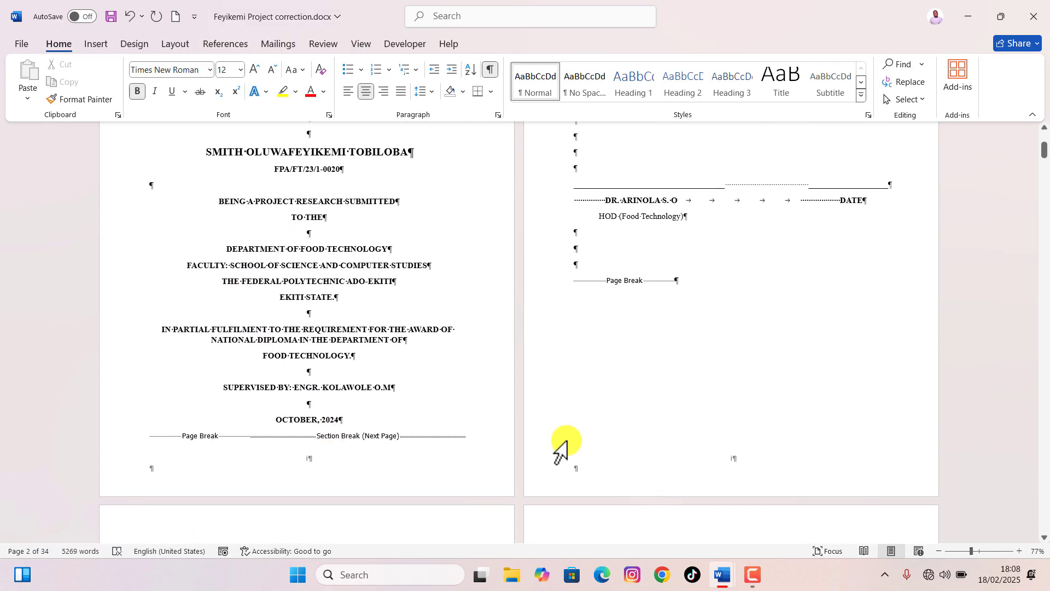
Remove the page numbers from the footers
left_click(314, 461)
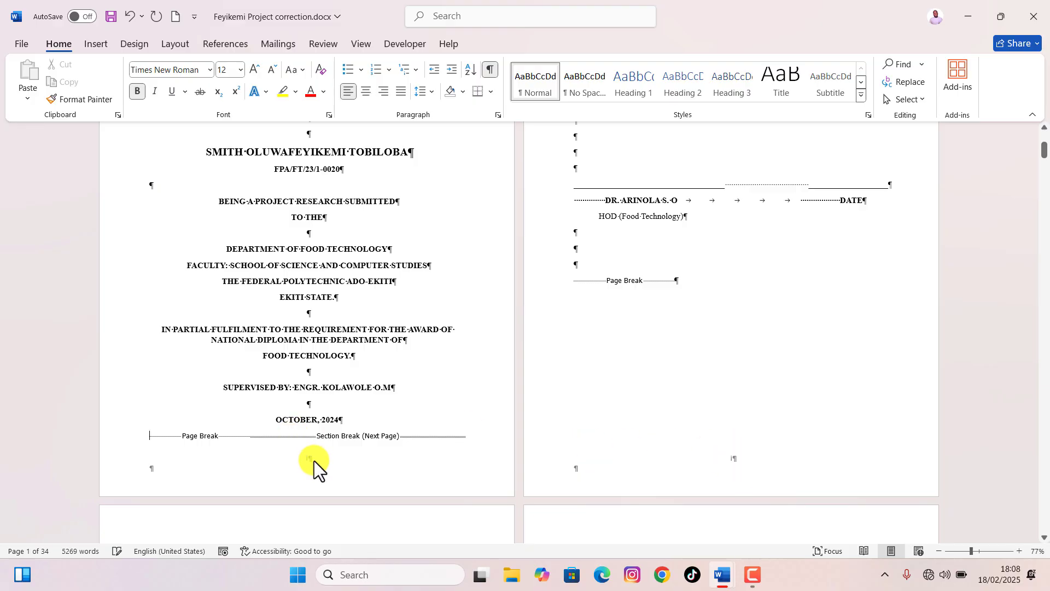
left_click(103, 46)
left_click(597, 99)
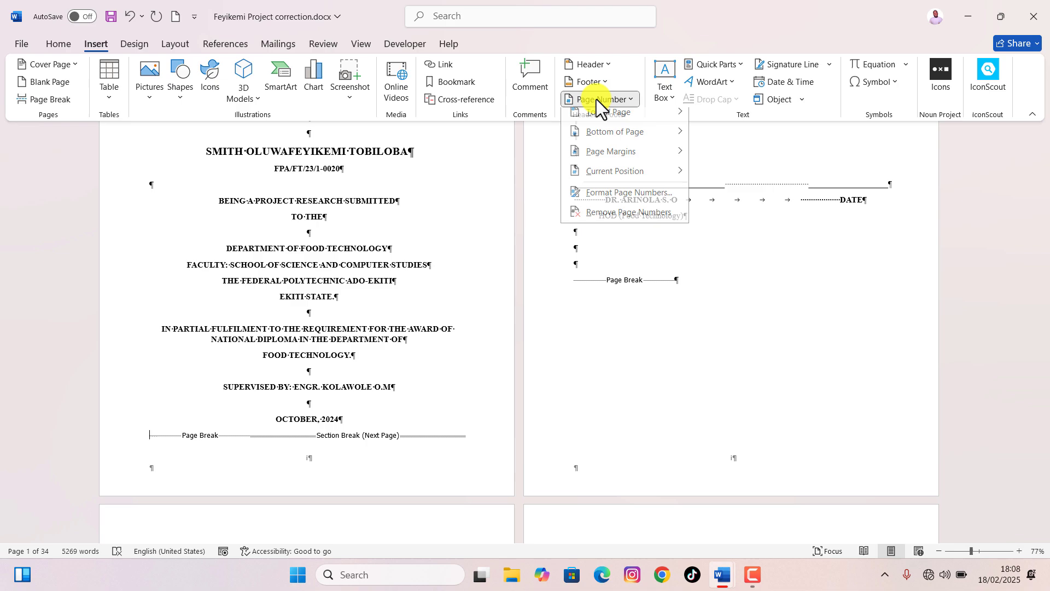
left_click(619, 217)
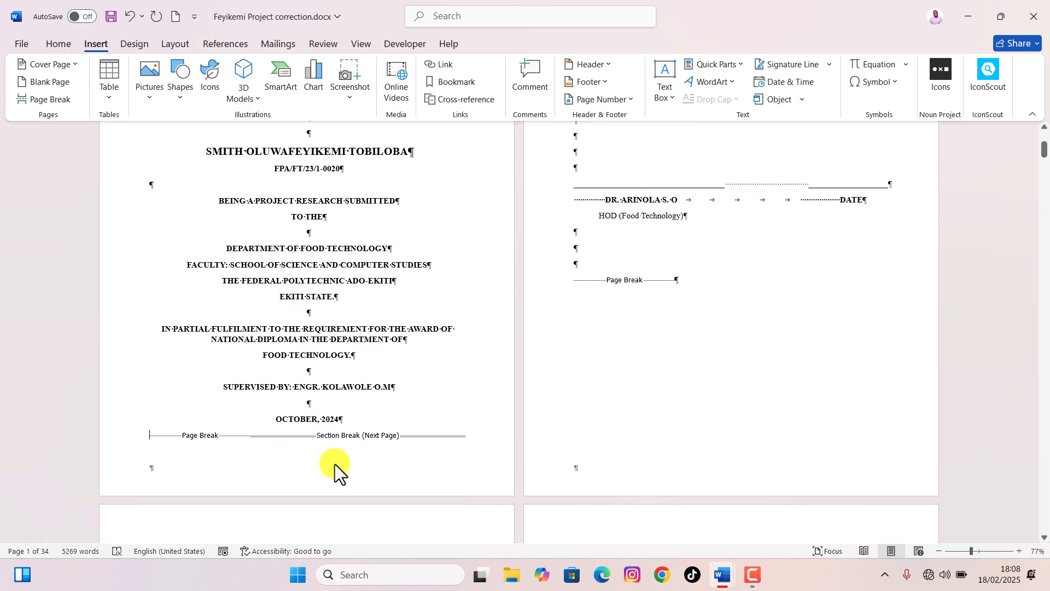
scroll(547, 465, "down", 2)
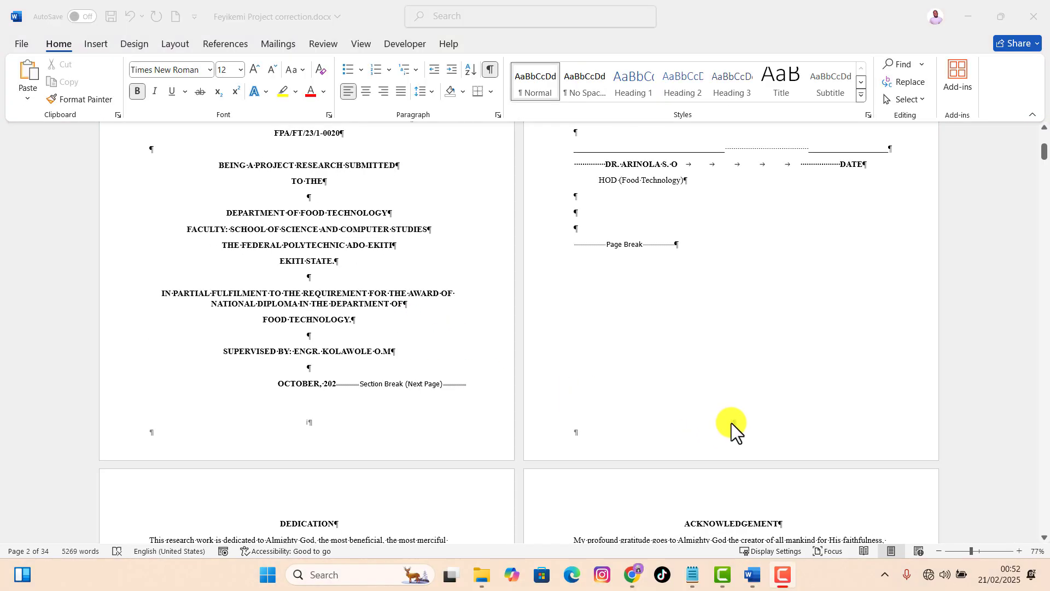
Open the footer and turn off Link to Previous for section 2
double_click(733, 423)
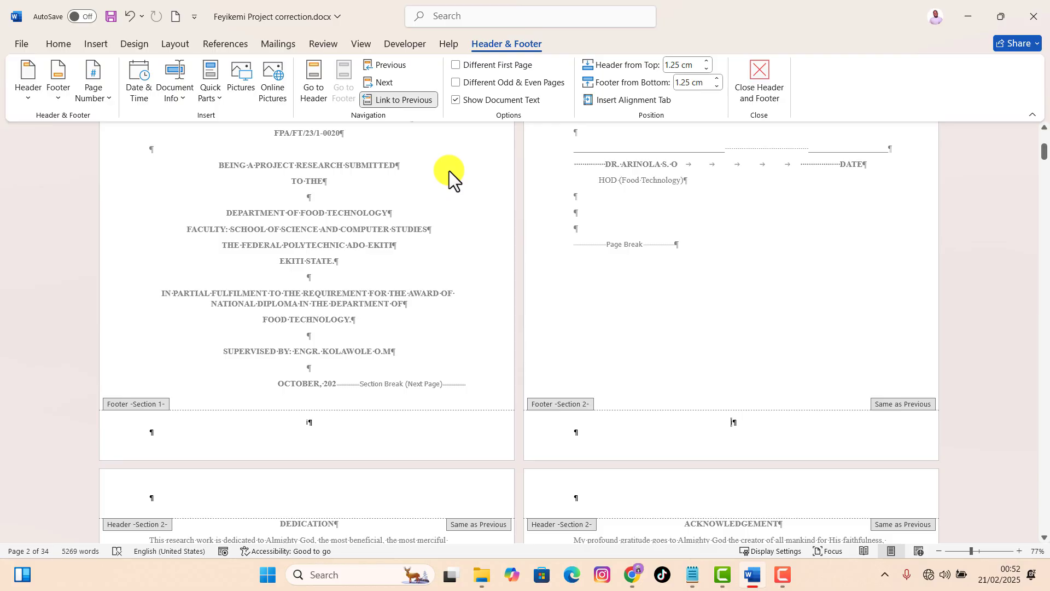
left_click(408, 97)
scroll(433, 185, "up", 2)
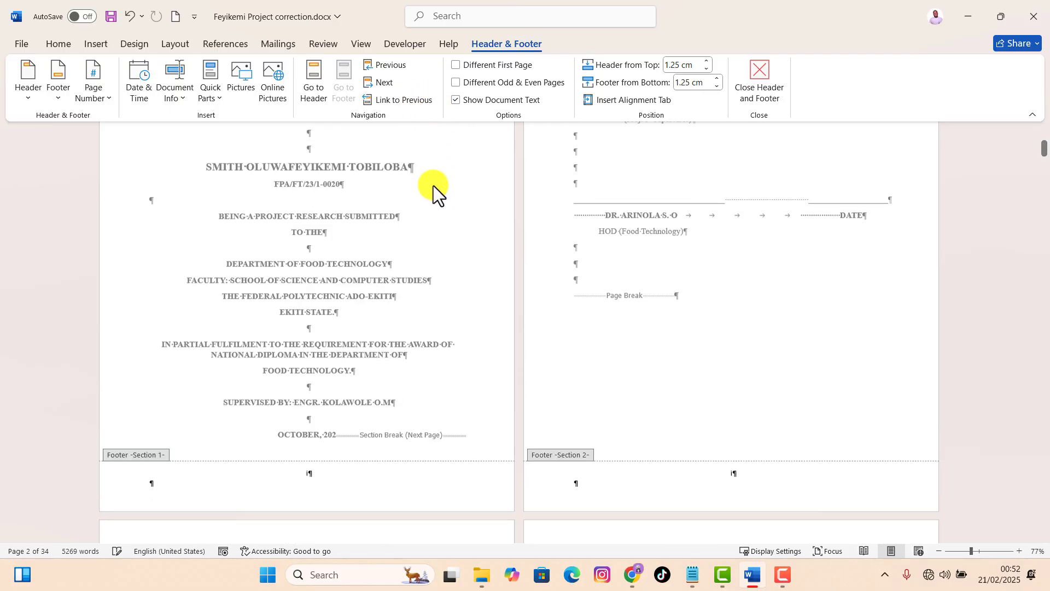
scroll(438, 274, "up", 1)
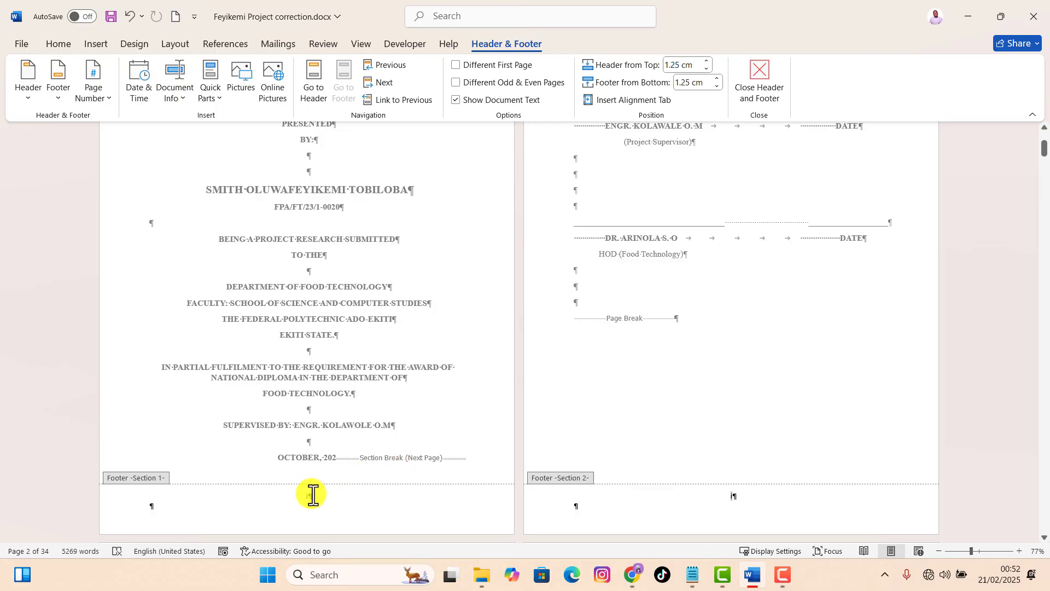
Remove the page number from the cover page's footer
right_click(313, 494)
left_click(310, 497)
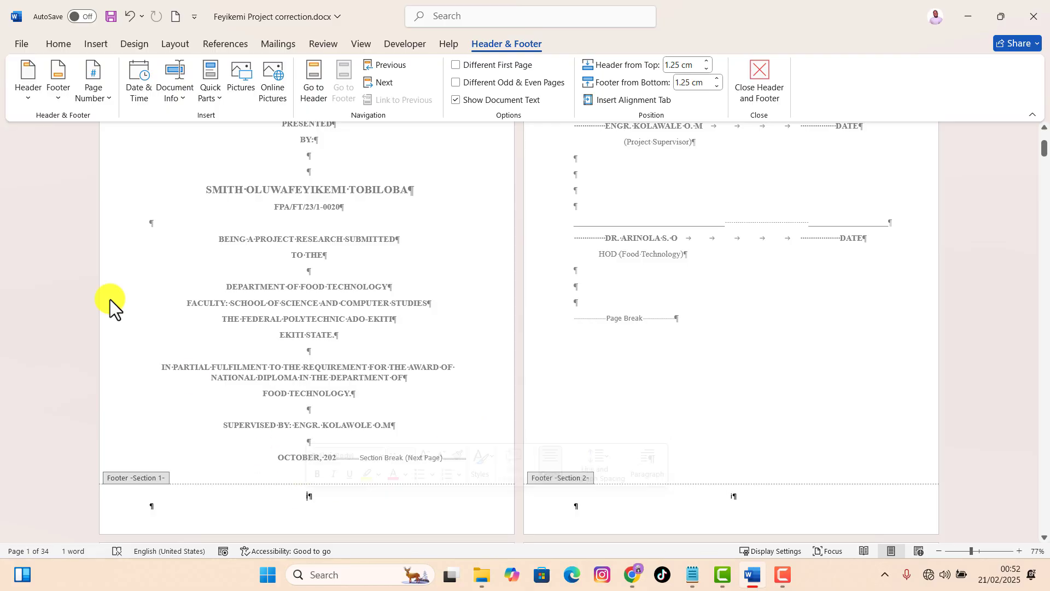
left_click(97, 94)
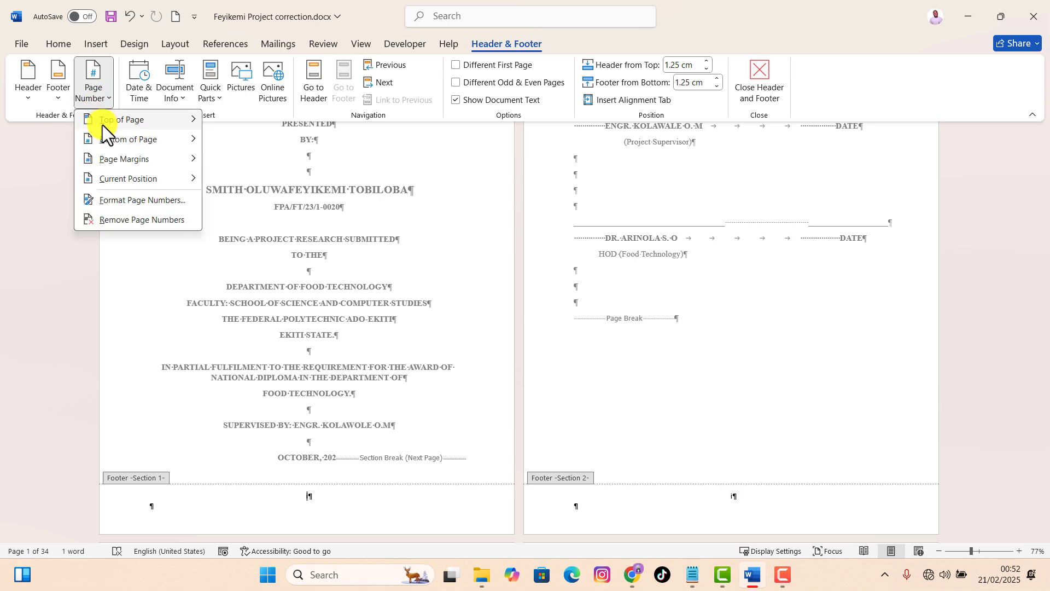
left_click(125, 222)
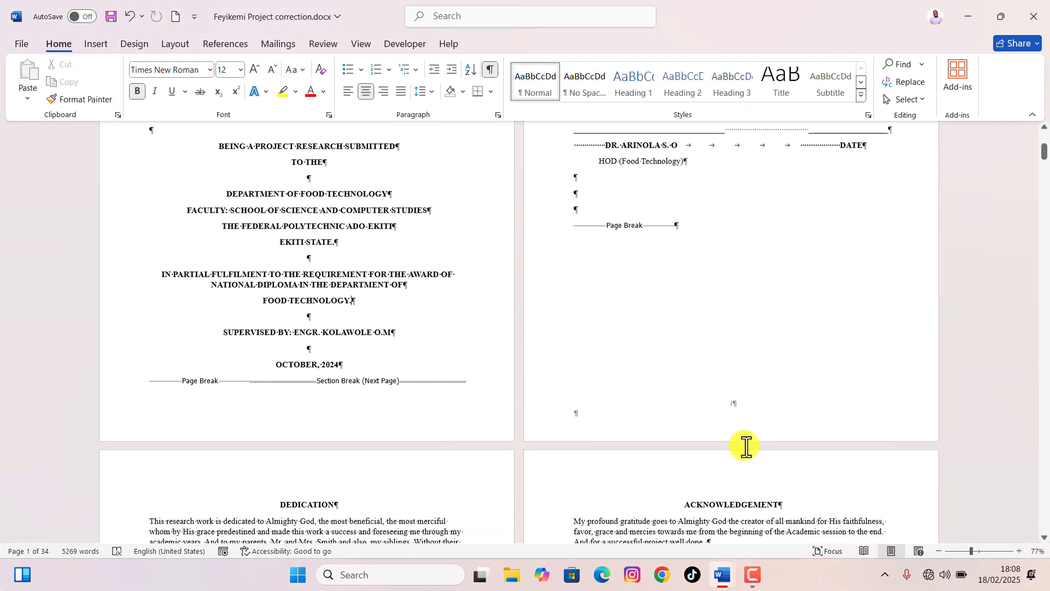
scroll(746, 446, "down", 15)
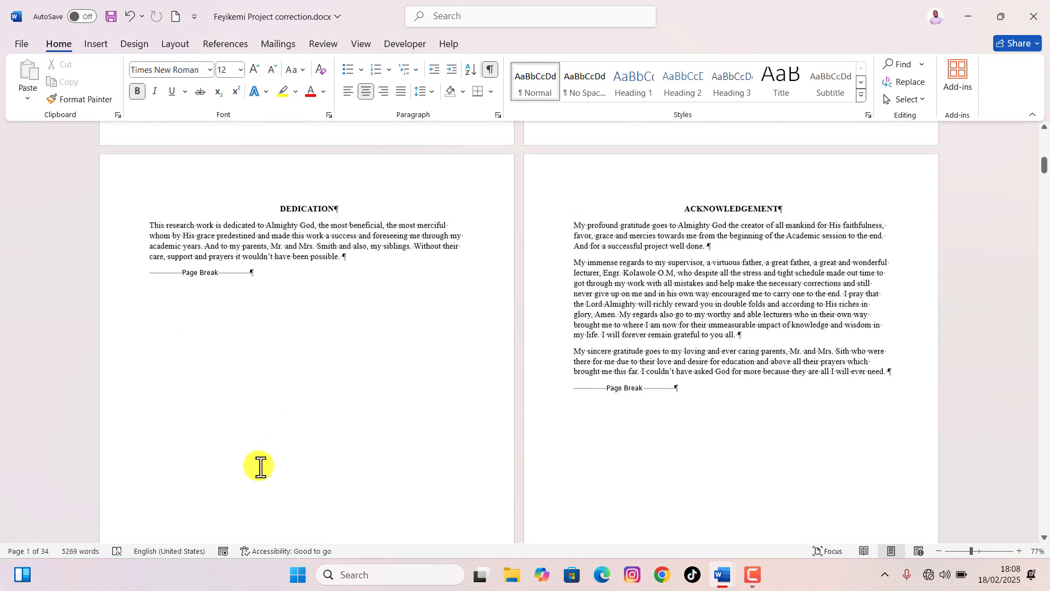
Scroll down to Chapter One's page and place the cursor near the bottom of page 1
left_click_drag(1046, 159, 1043, 440)
left_click(758, 402)
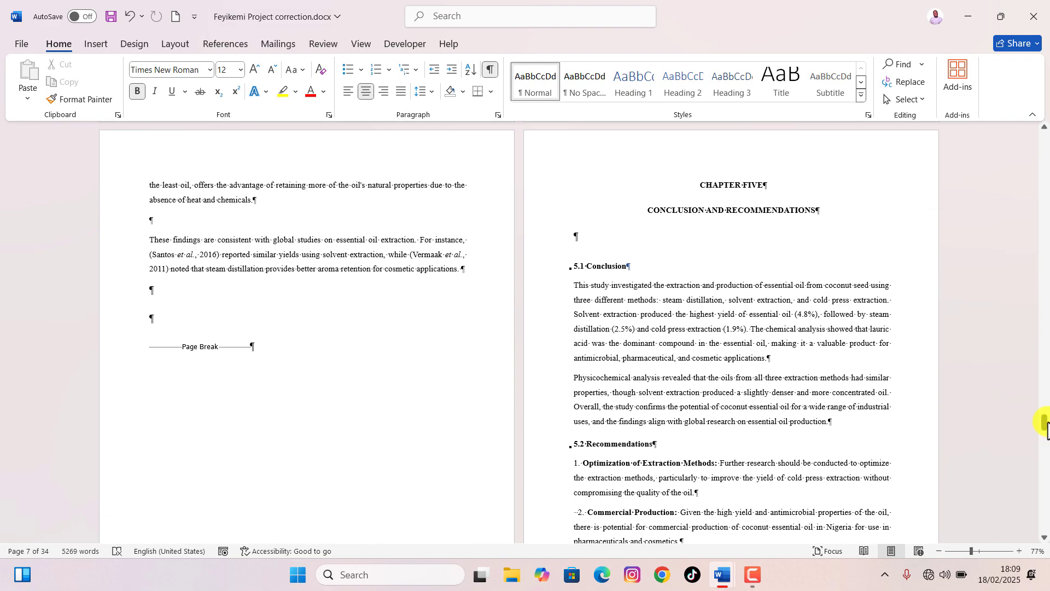